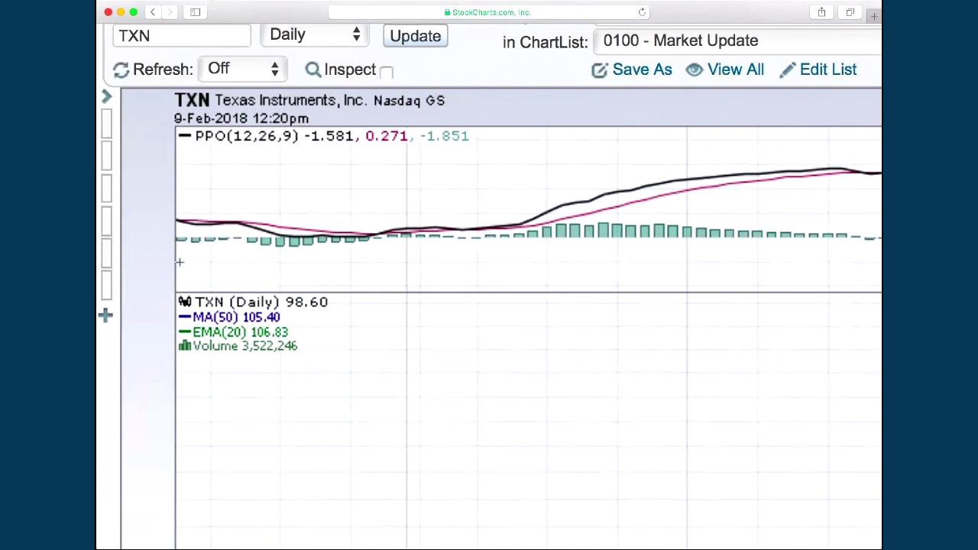
- Apply the saved Relative Chart 1 Year style to the TXN chart
click(112, 285)
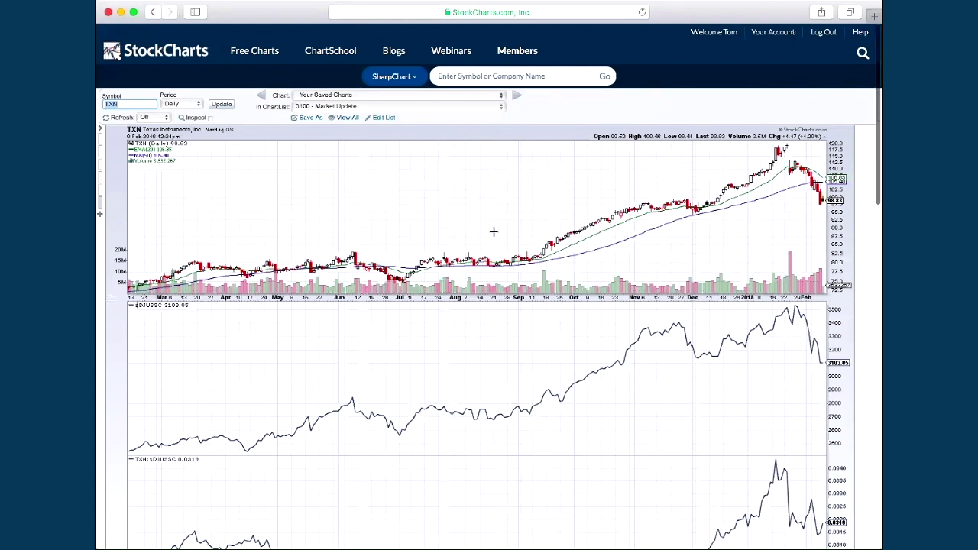
- Examine the TXN chart's price and relative strength panels, along with the overlay and indicator settings behind them
scroll(494, 232, down, 3)
scroll(259, 278, down, 1)
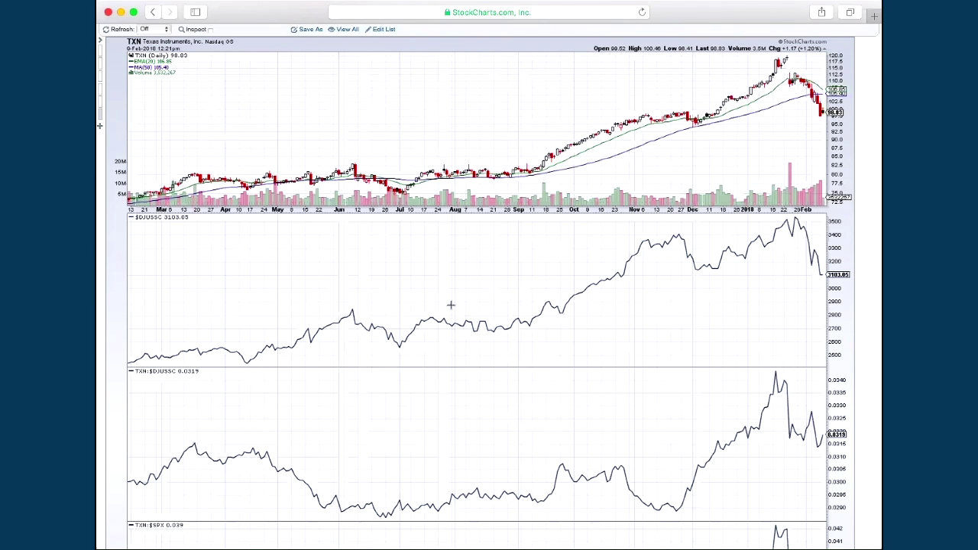
scroll(450, 304, down, 6)
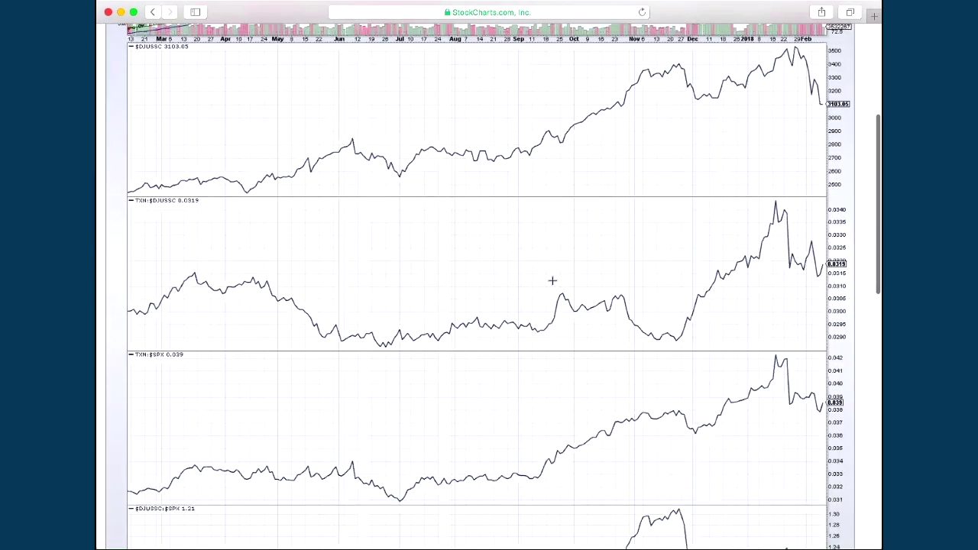
scroll(552, 280, down, 4)
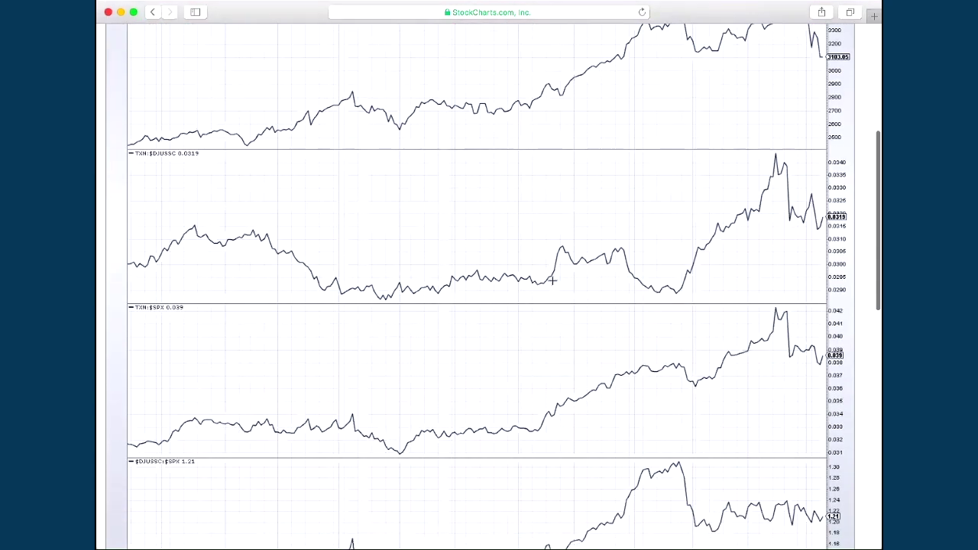
scroll(526, 288, down, 1)
scroll(502, 288, down, 3)
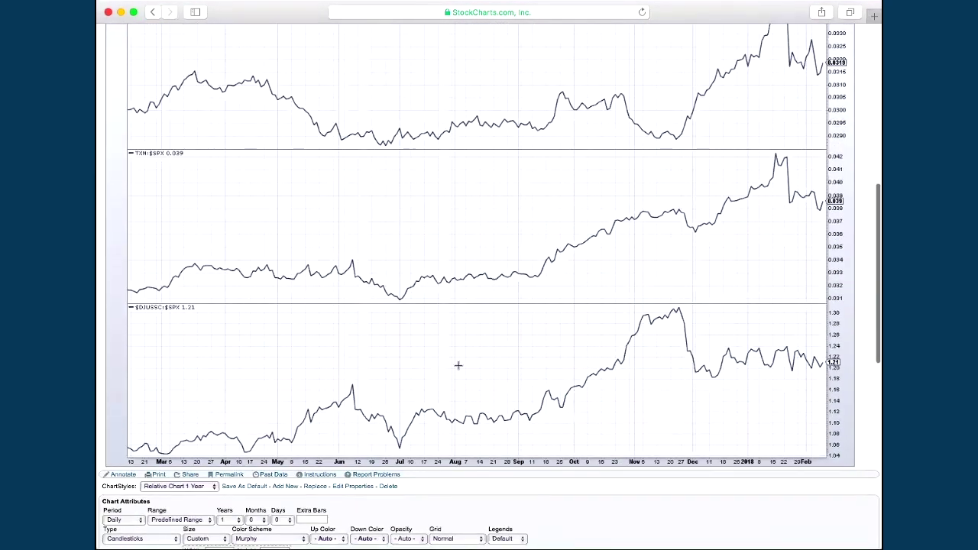
scroll(565, 361, down, 15)
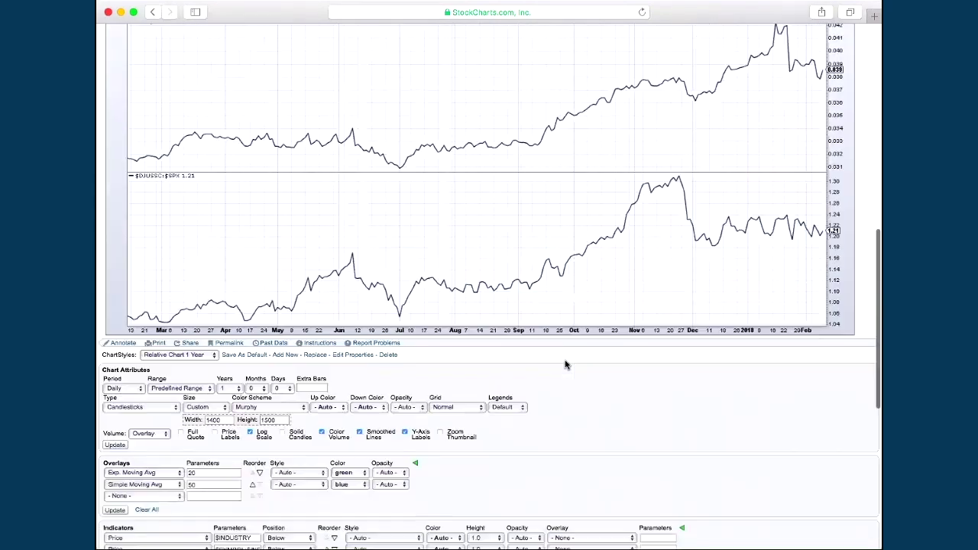
scroll(565, 361, up, 3)
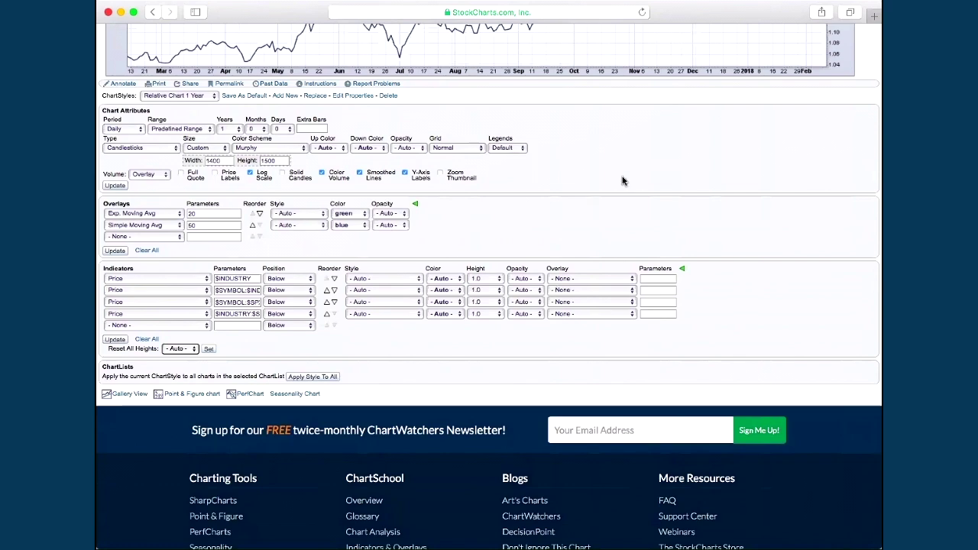
scroll(622, 181, up, 5)
scroll(622, 181, up, 10)
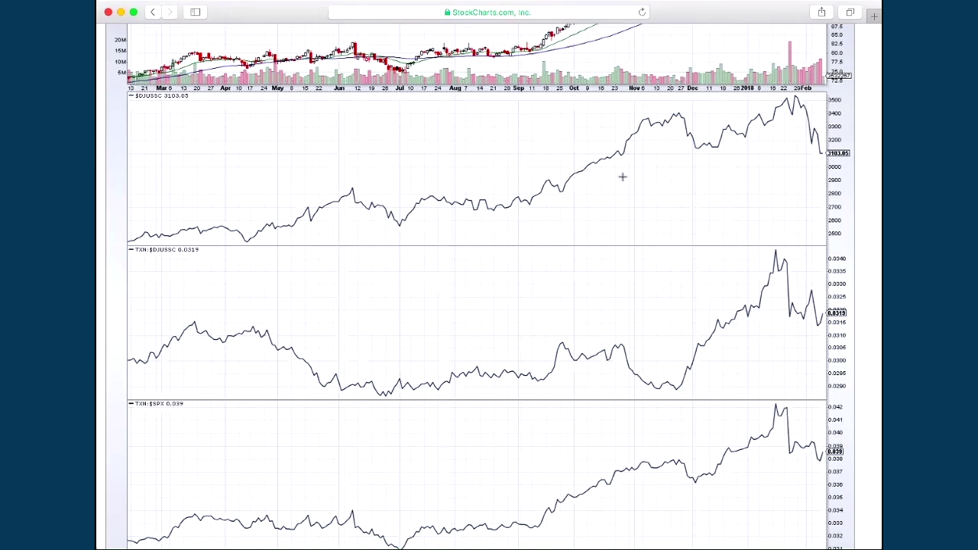
scroll(622, 176, up, 5)
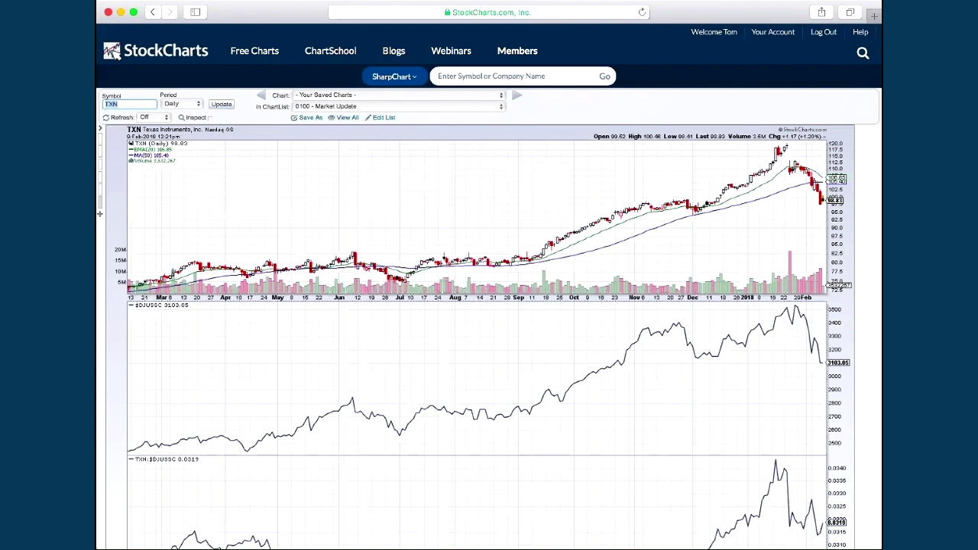
- Move Relative Chart 1 Year to the first position in the saved ChartStyles list and close the list
click(100, 131)
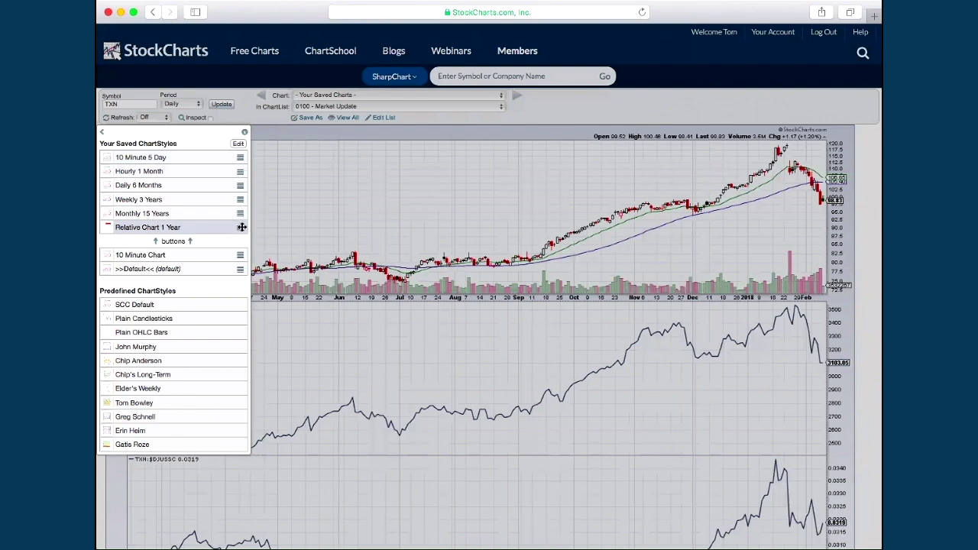
drag(241, 227, 241, 157)
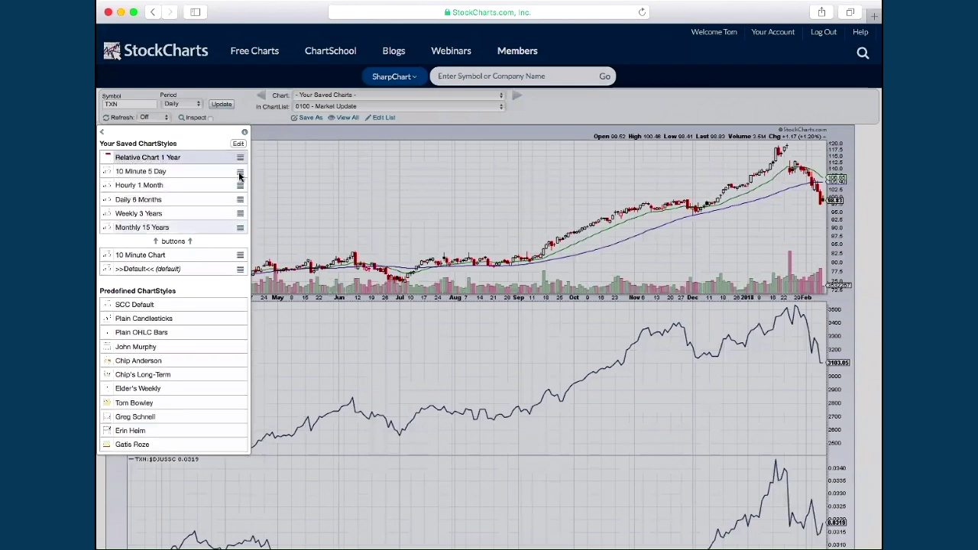
click(104, 132)
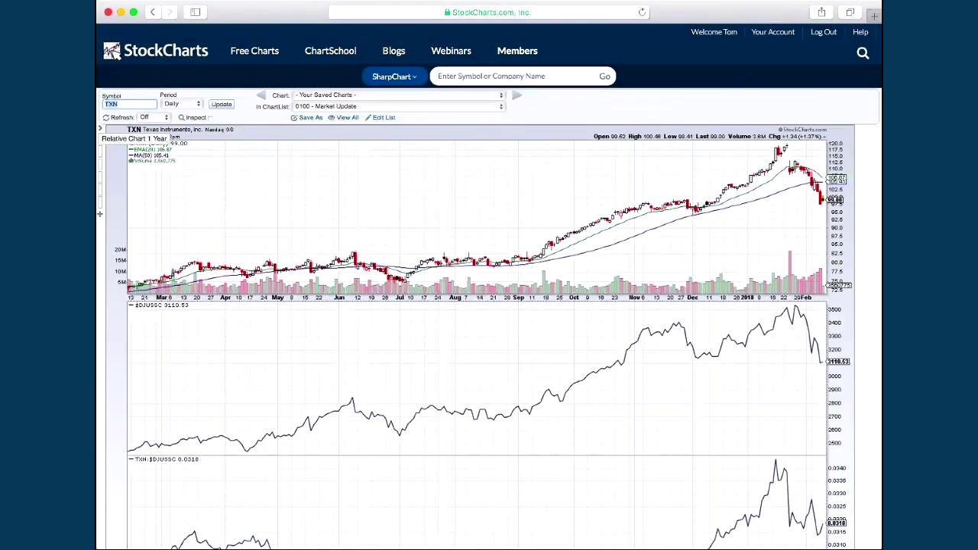
- Move Relative Chart 1 Year back below Monthly 15 Years in the saved ChartStyles and close the list
scroll(159, 165, up, 10)
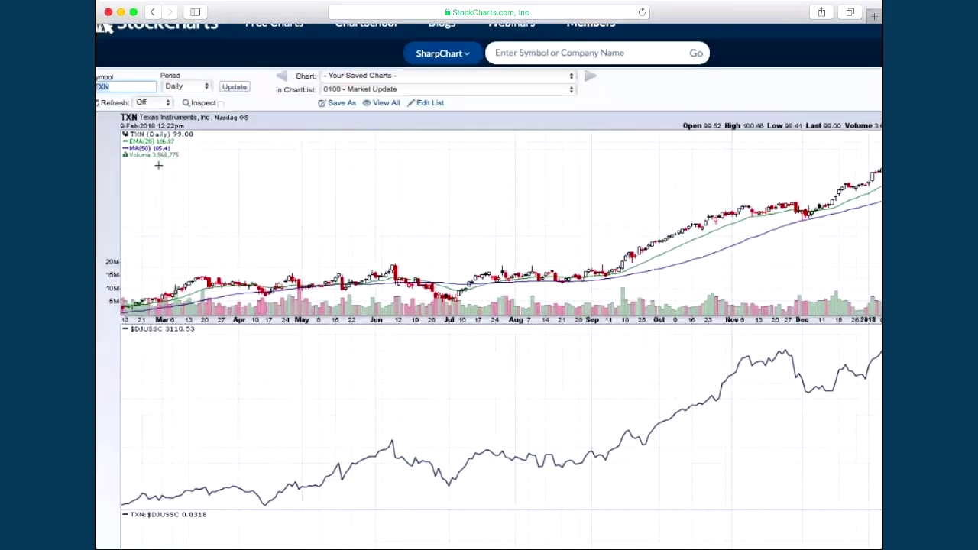
scroll(161, 127, left, 5)
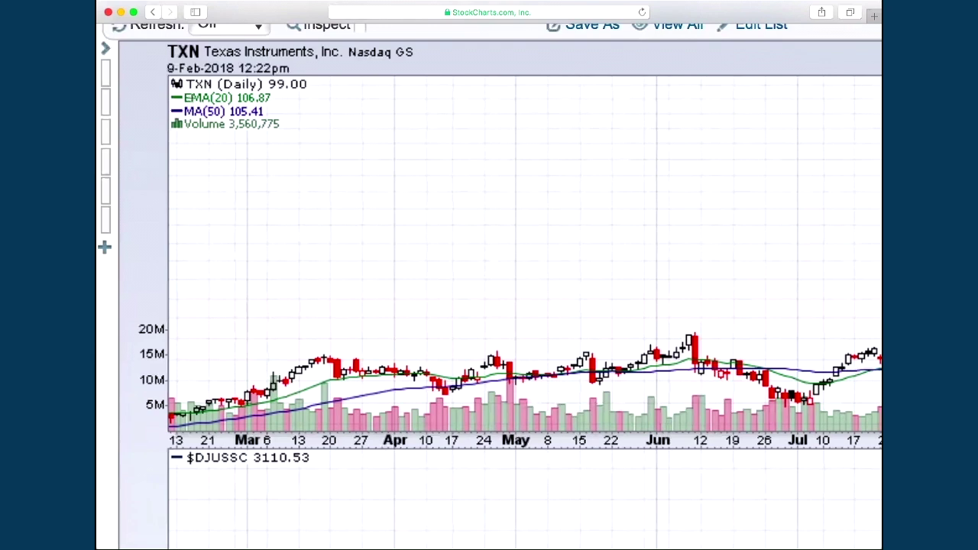
scroll(194, 98, down, 5)
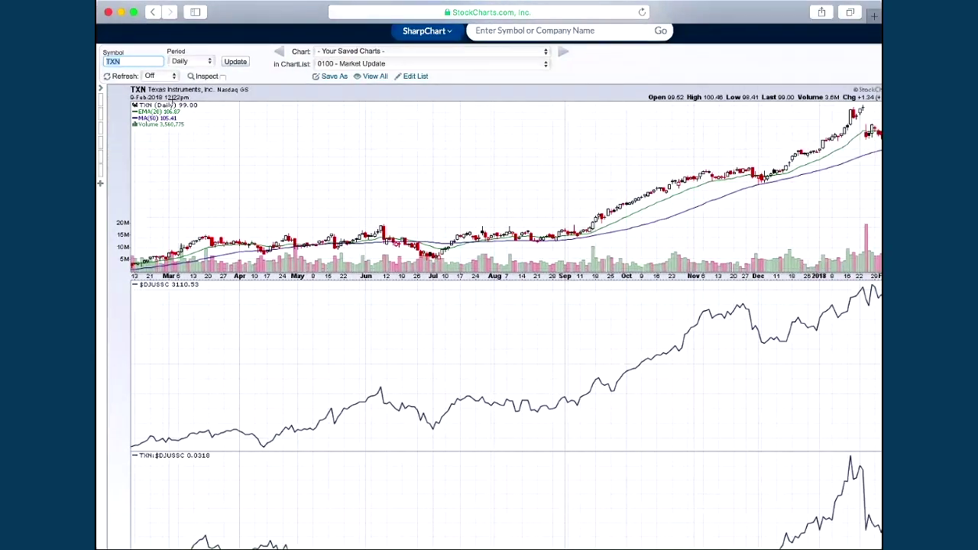
scroll(174, 97, down, 4)
scroll(161, 97, up, 3)
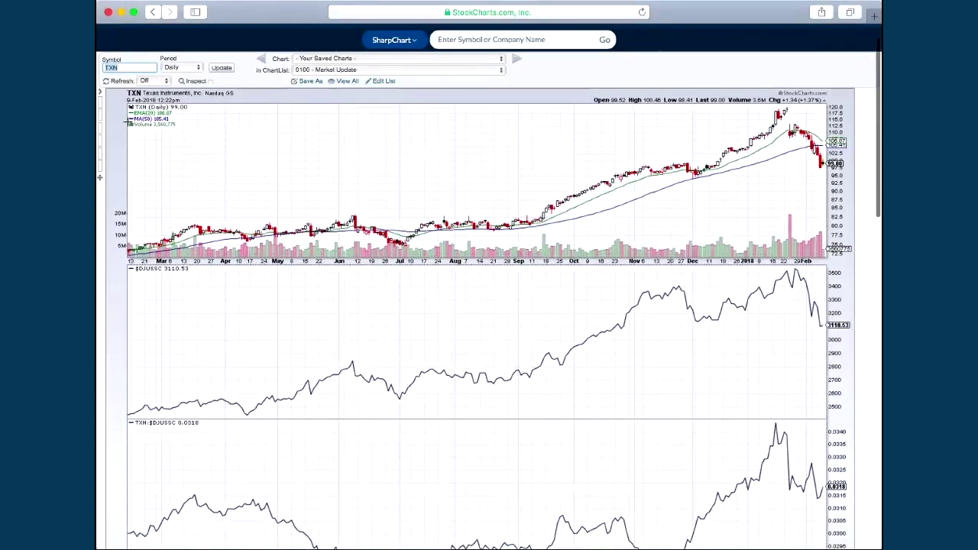
click(99, 92)
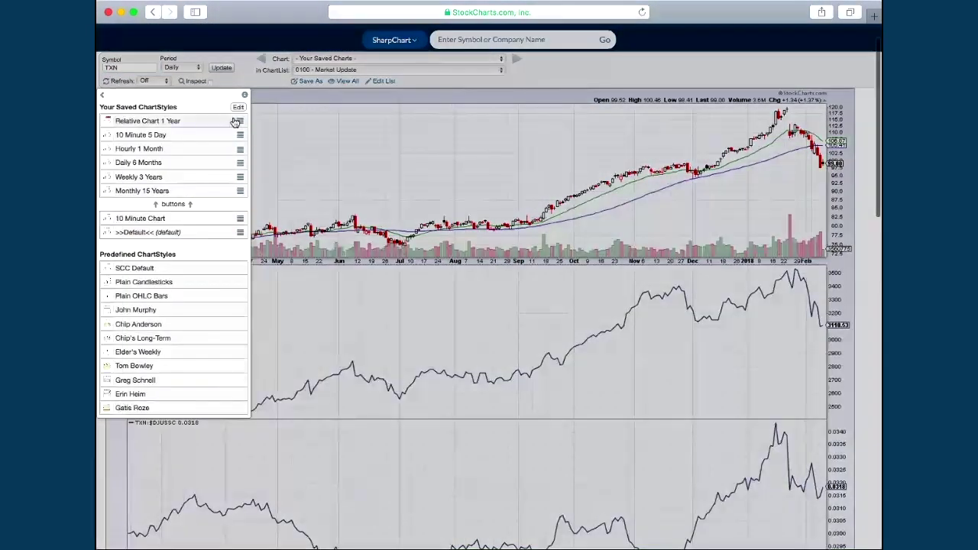
drag(237, 121, 235, 188)
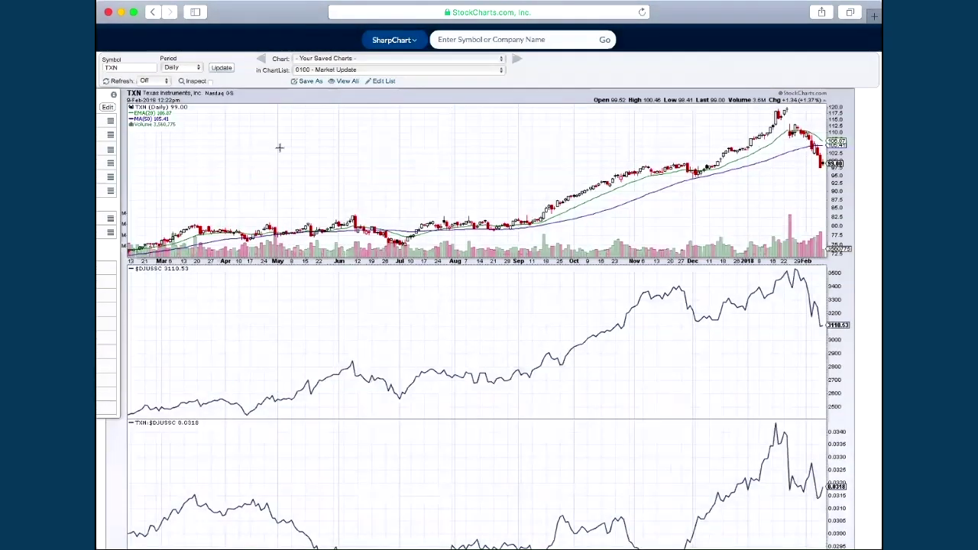
click(280, 148)
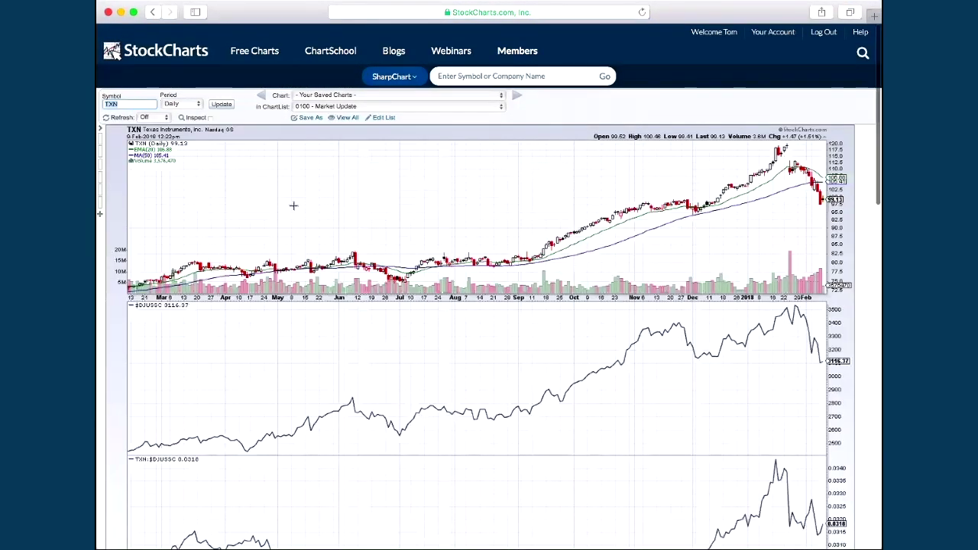
- Load a fresh chart in the default style by searching for the symbol txn
scroll(293, 205, down, 2)
scroll(292, 205, down, 10)
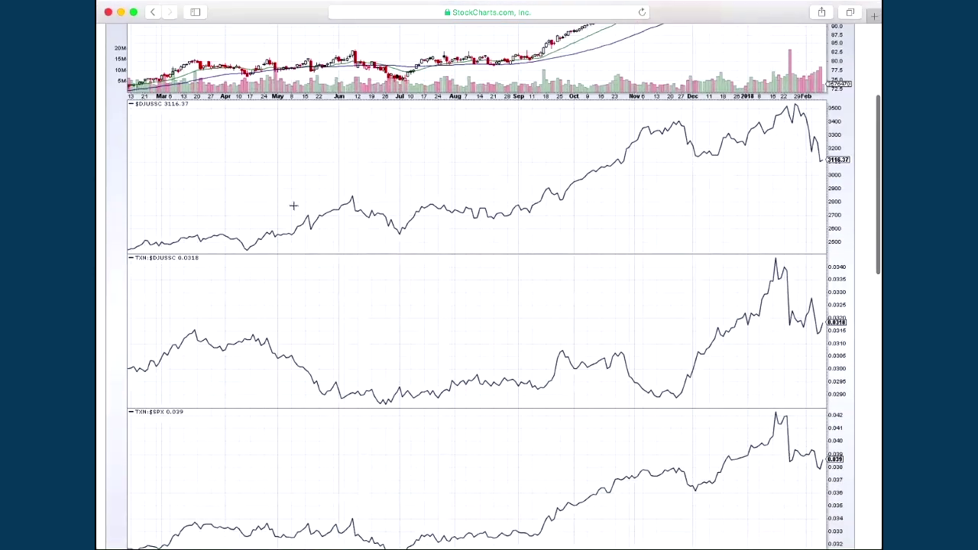
scroll(293, 205, down, 5)
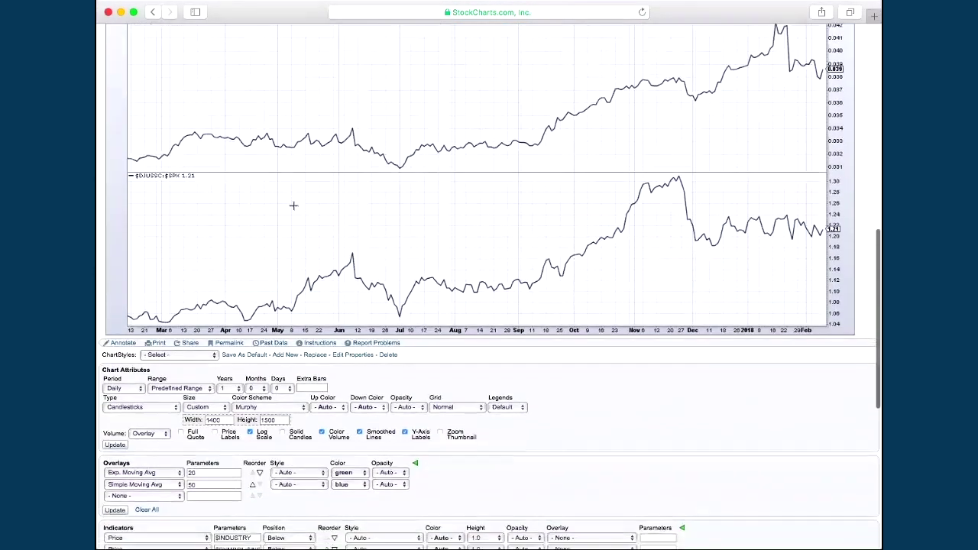
scroll(293, 205, up, 15)
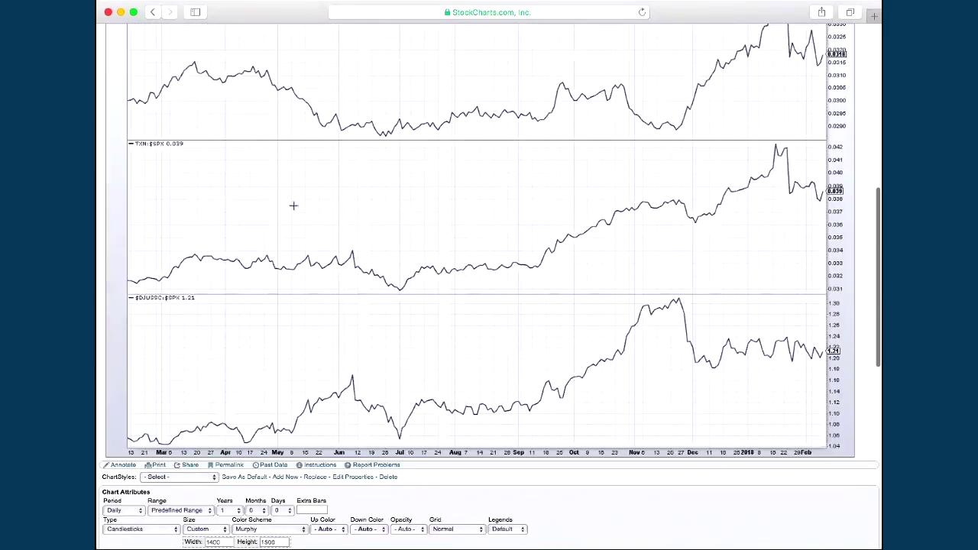
click(488, 76)
text(txn)
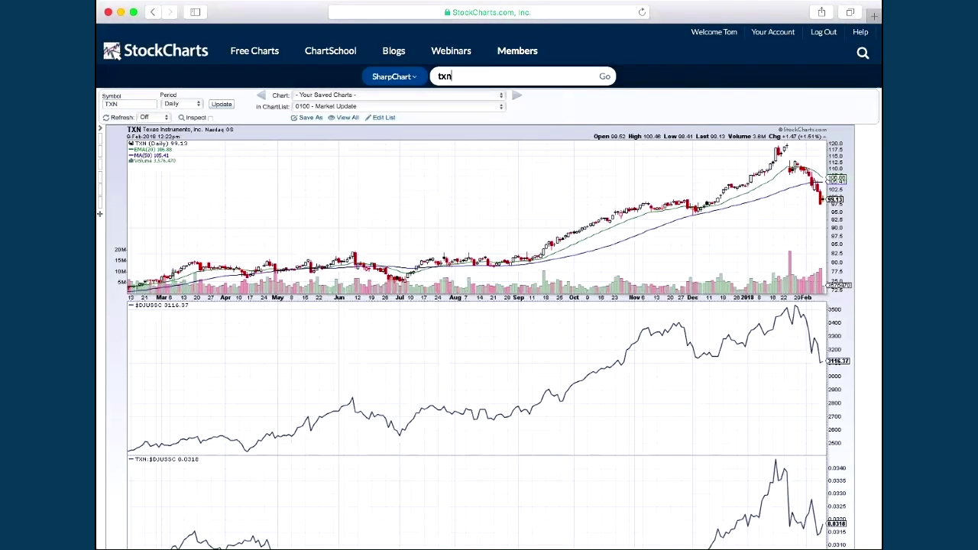
key(Return)
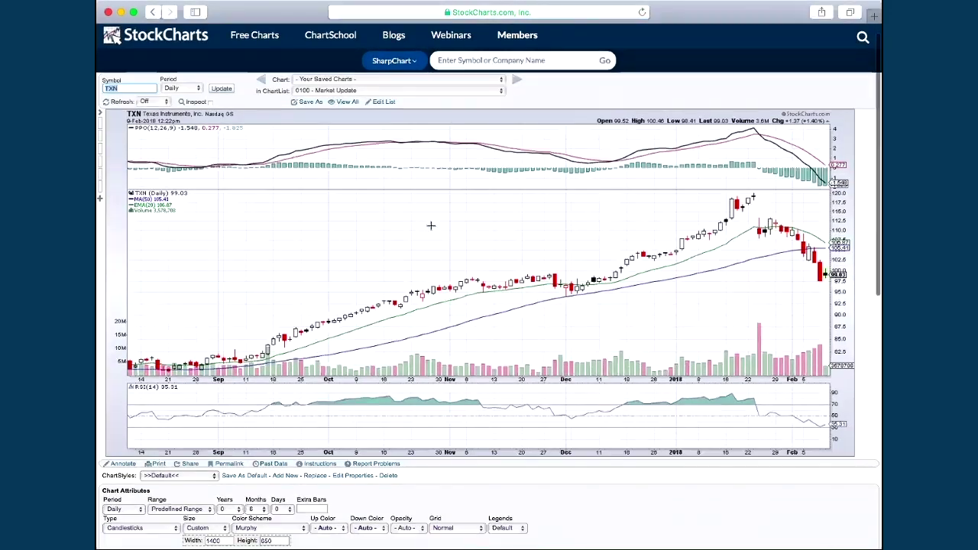
- Set Volume to Off and enable Full Quote in the chart attributes
scroll(430, 224, down, 5)
scroll(430, 225, down, 4)
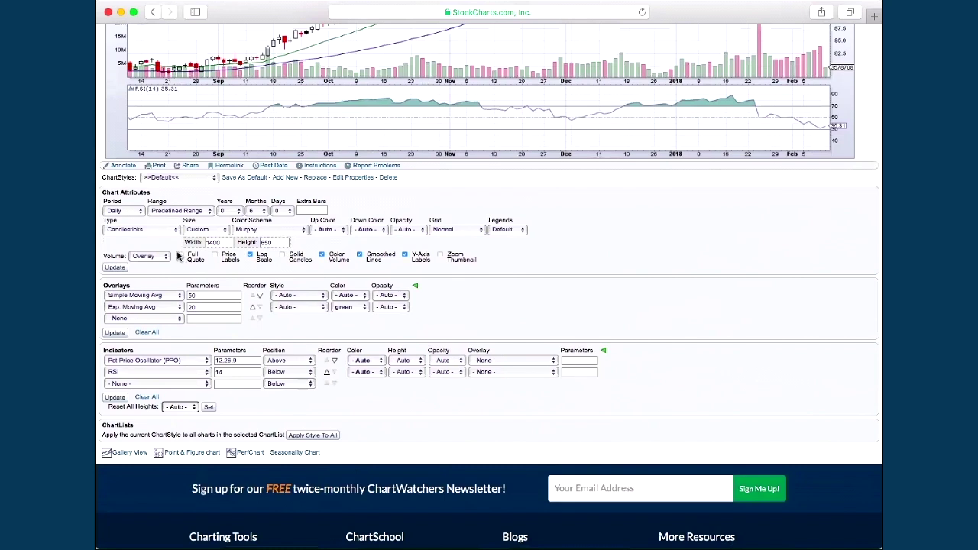
click(149, 257)
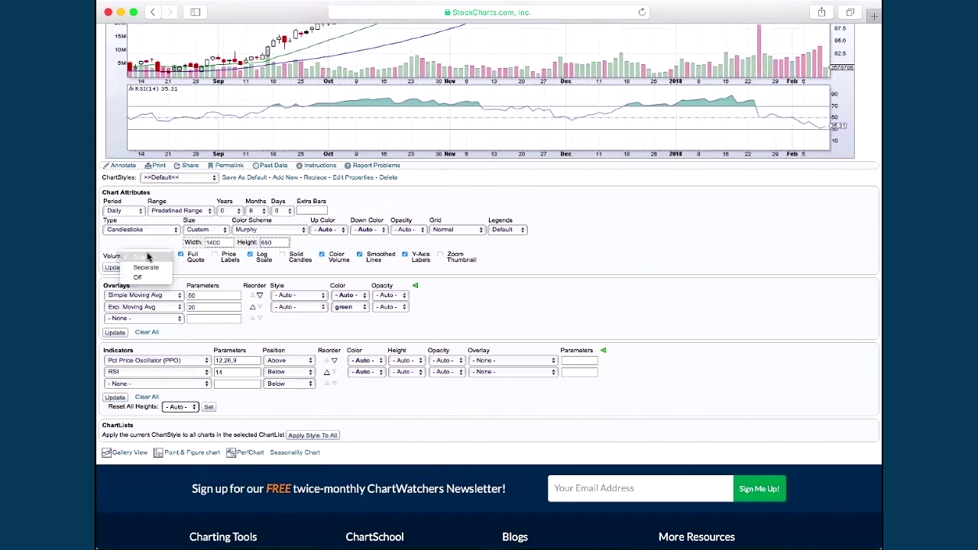
click(148, 257)
click(160, 266)
click(148, 279)
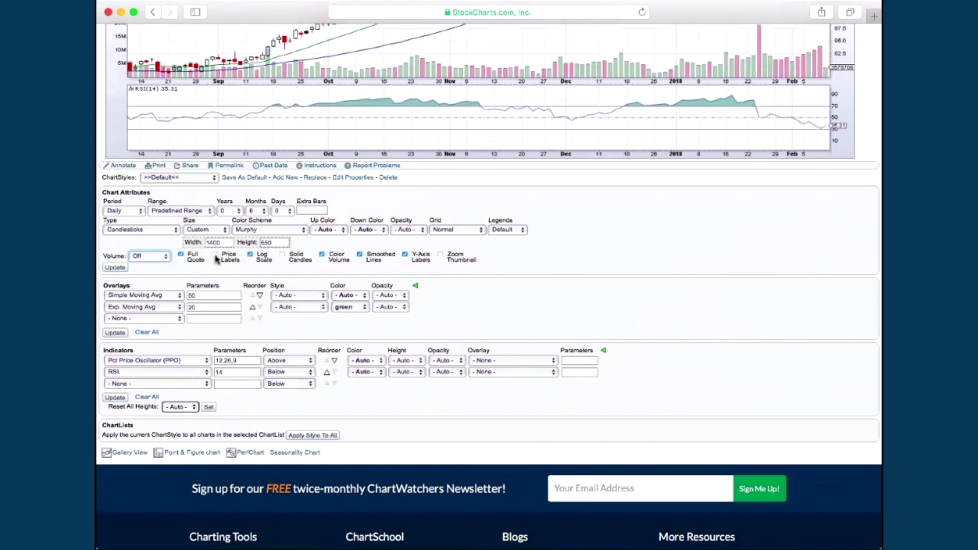
- Enable Price Labels and update the chart with the changed attributes
scroll(616, 127, up, 1)
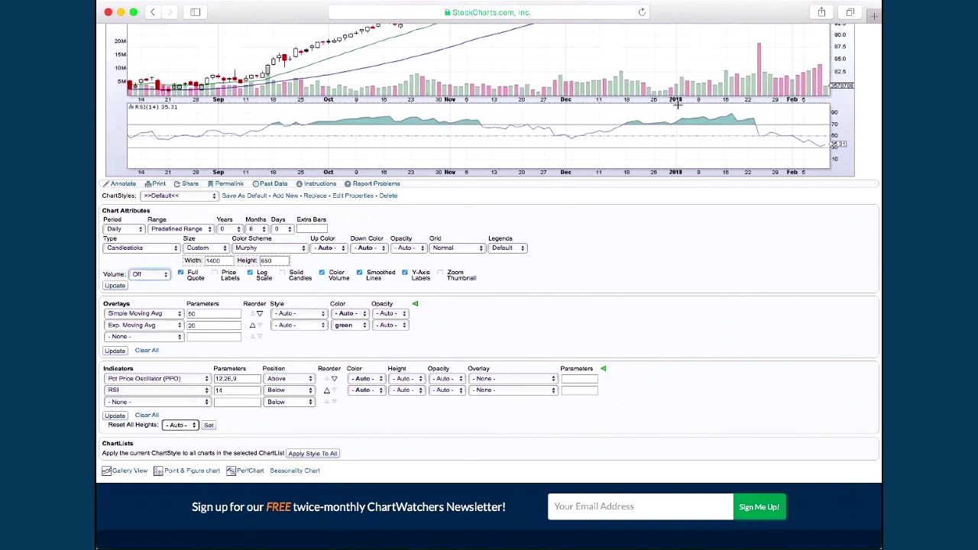
click(216, 278)
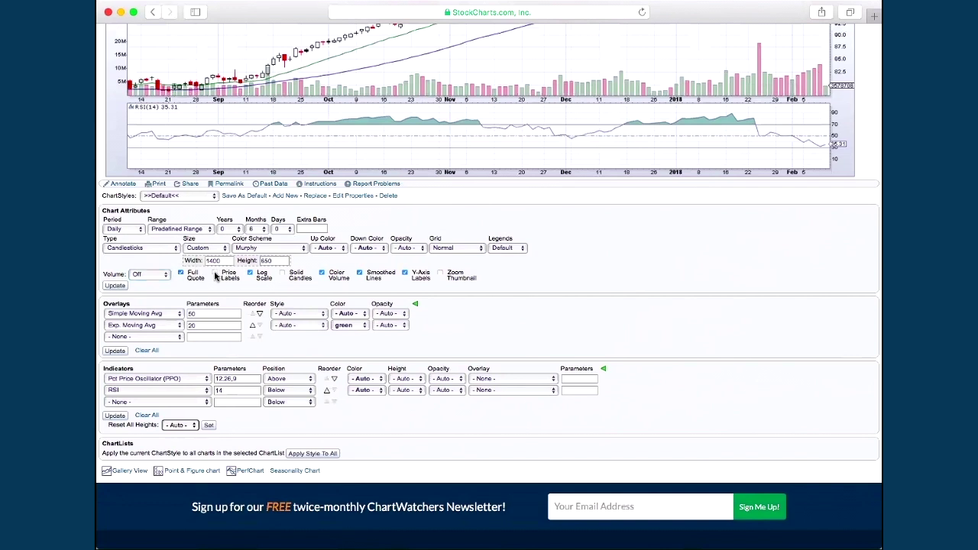
click(115, 287)
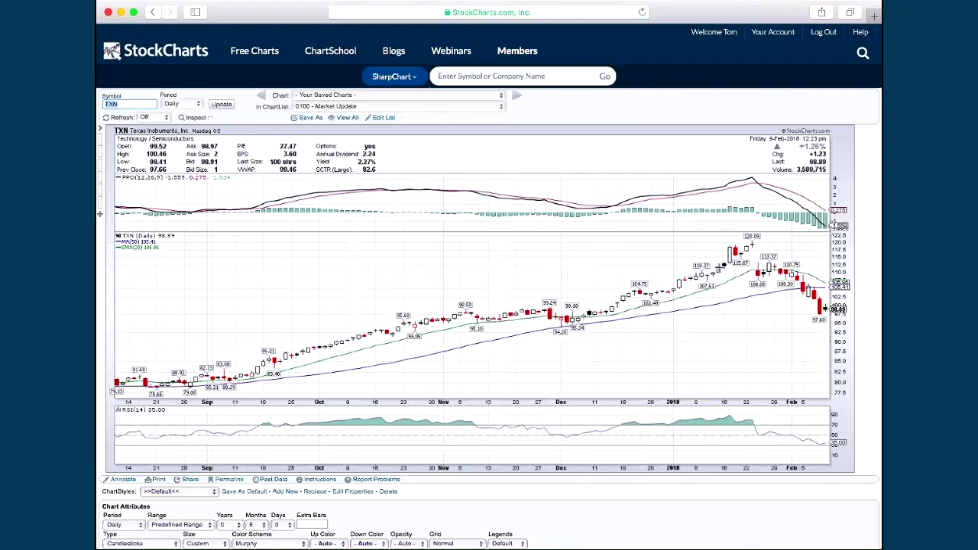
- Disable Price Labels and enable Zoom Thumbnail in the chart attributes
scroll(489, 305, down, 10)
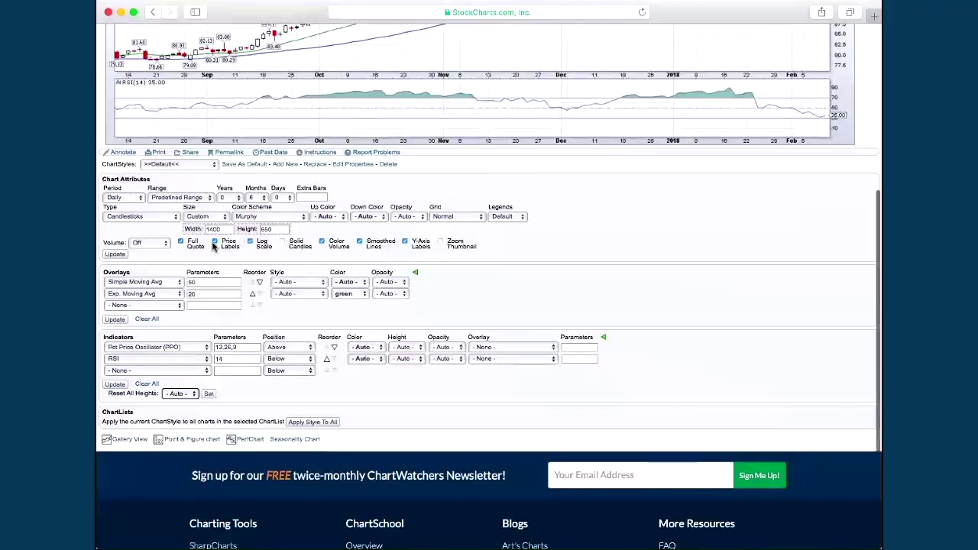
click(216, 243)
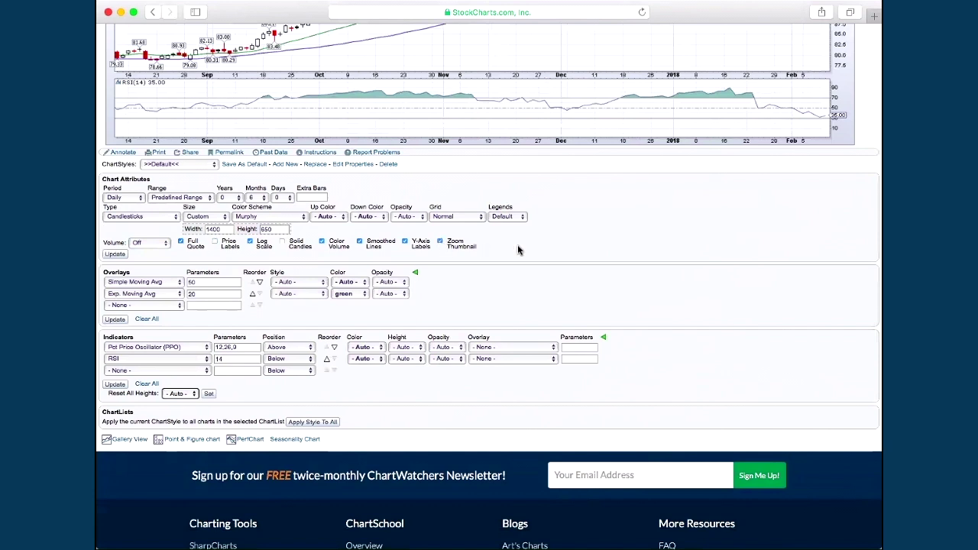
scroll(518, 250, down, 1)
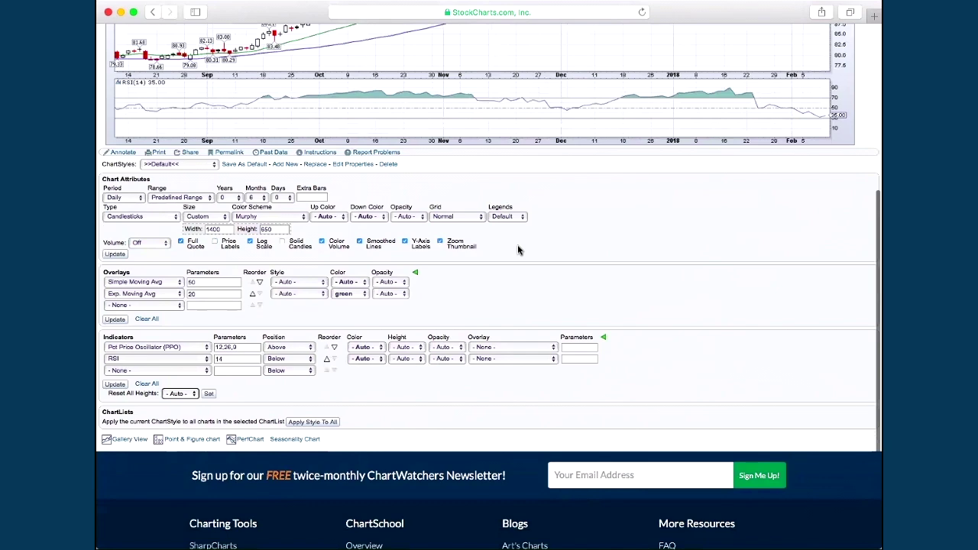
scroll(518, 250, down, 1)
scroll(518, 250, down, 2)
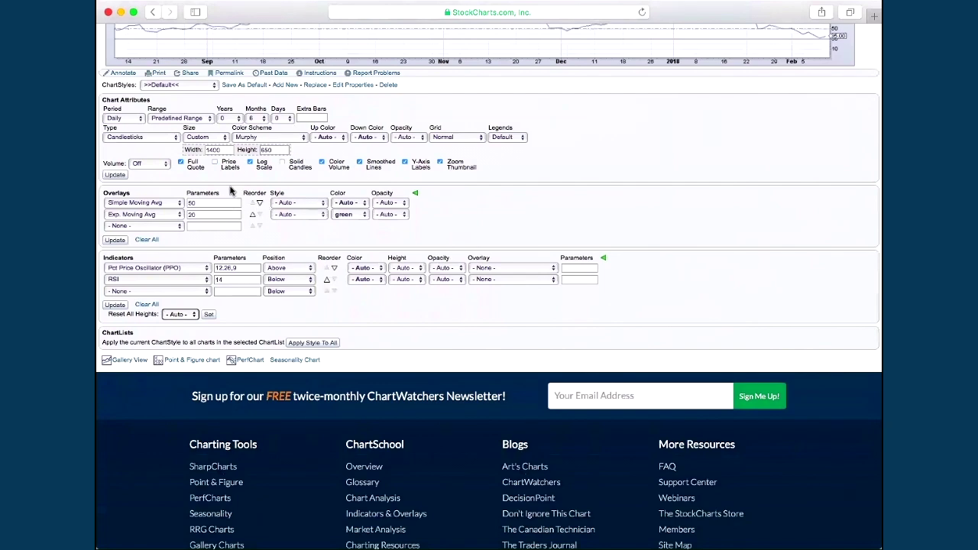
scroll(236, 240, down, 1)
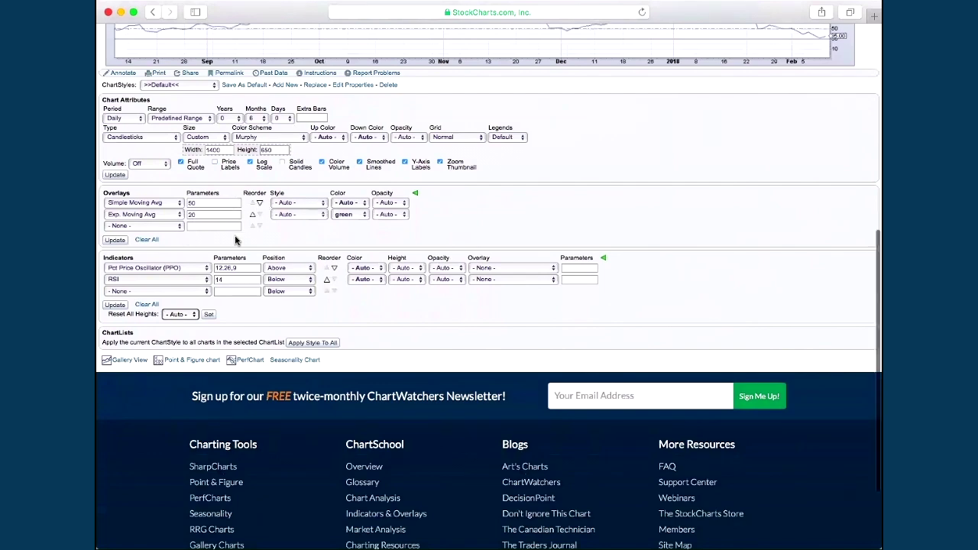
- Add a Volume indicator below RSI with its parameter set to 50
scroll(236, 240, down, 1)
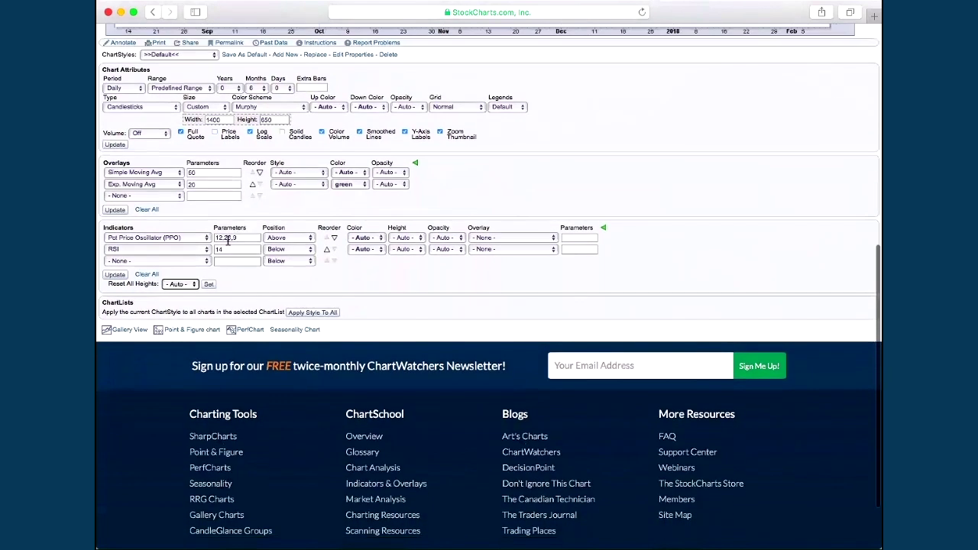
click(207, 262)
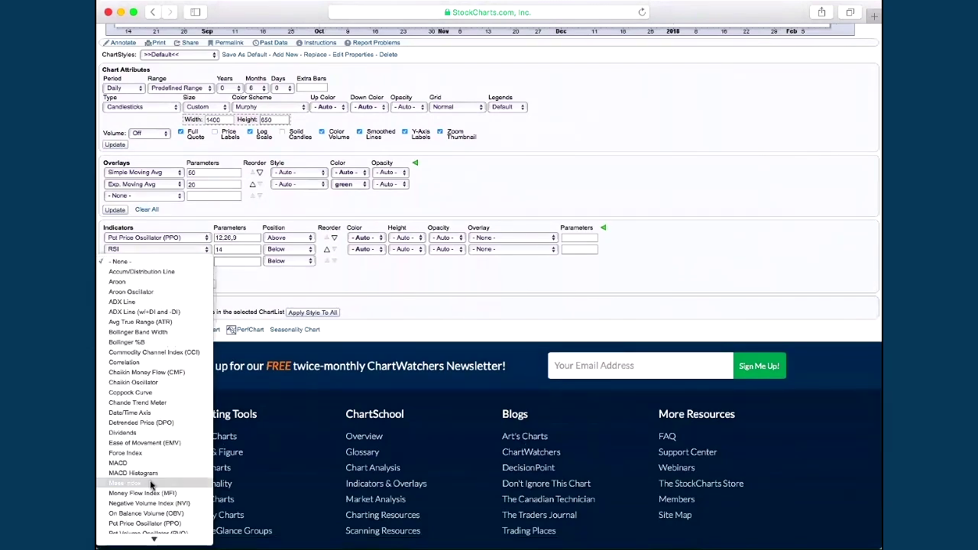
mouse_move(153, 537)
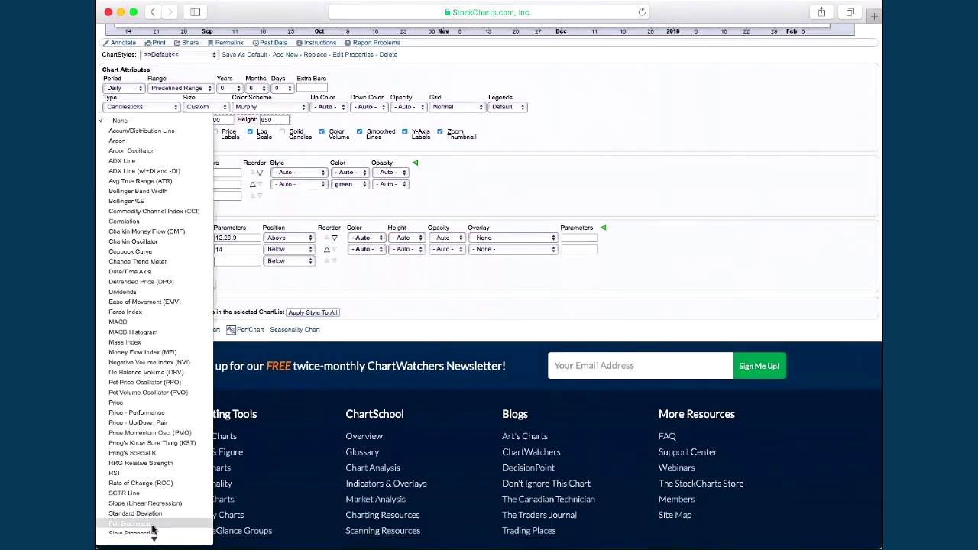
click(158, 520)
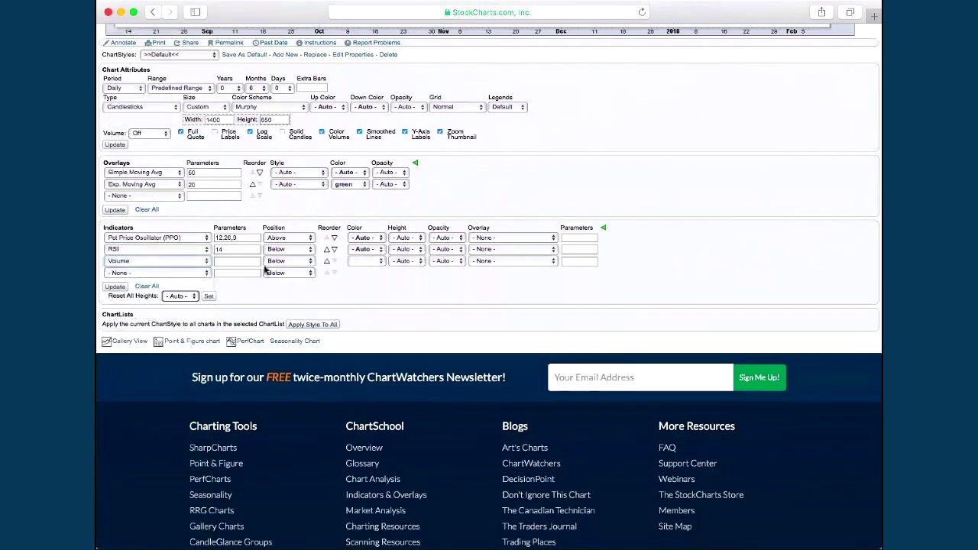
click(238, 260)
text(50)
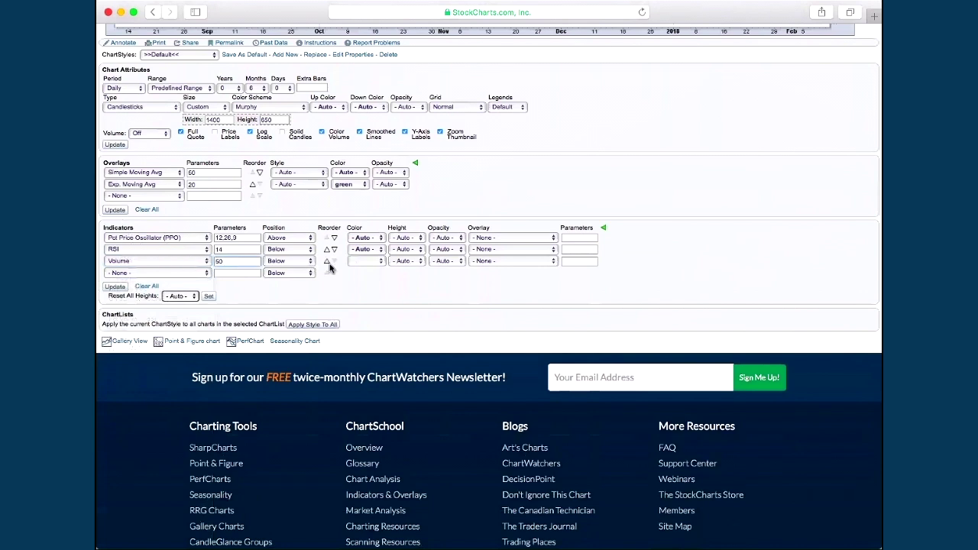
- Set the Volume indicator's height to 1.0 and its position to Behind Price, and update the chart
click(405, 262)
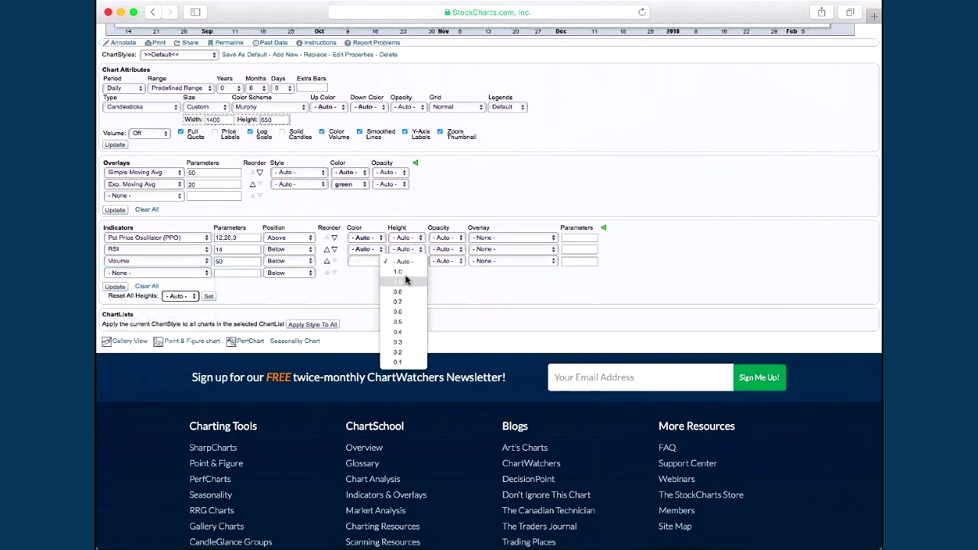
click(409, 273)
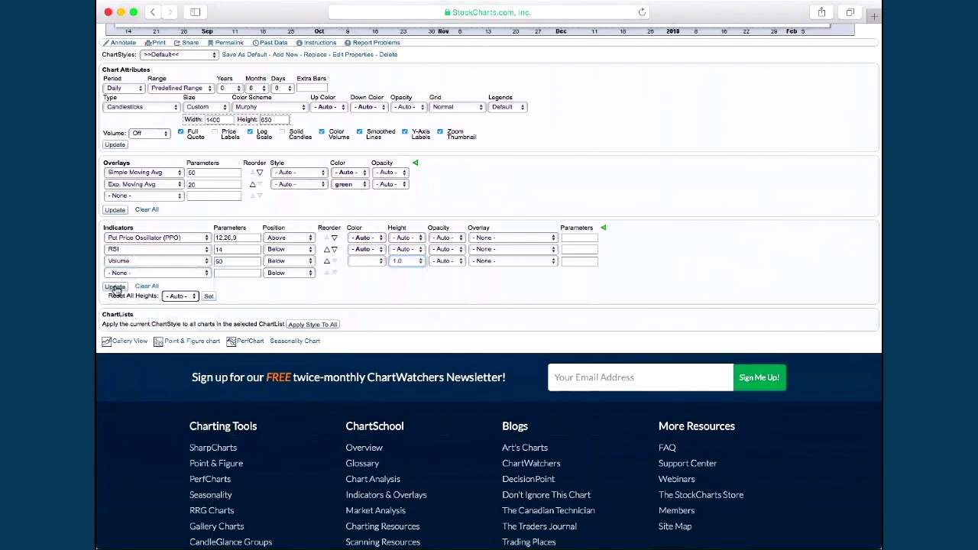
click(294, 265)
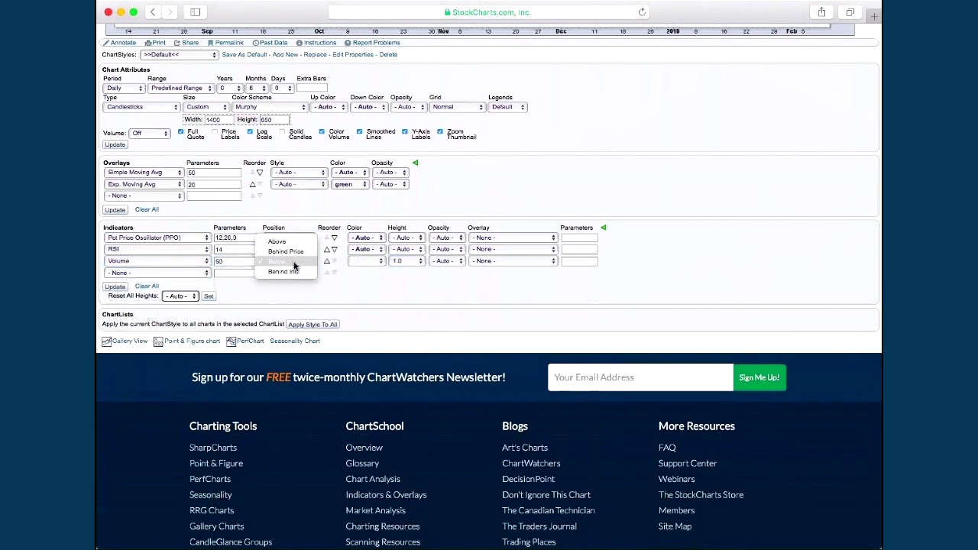
click(289, 253)
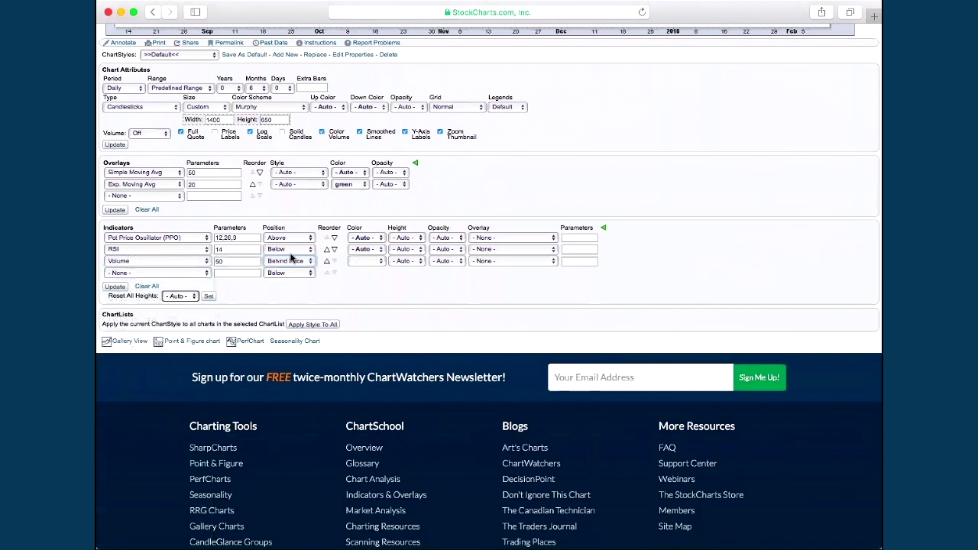
click(116, 292)
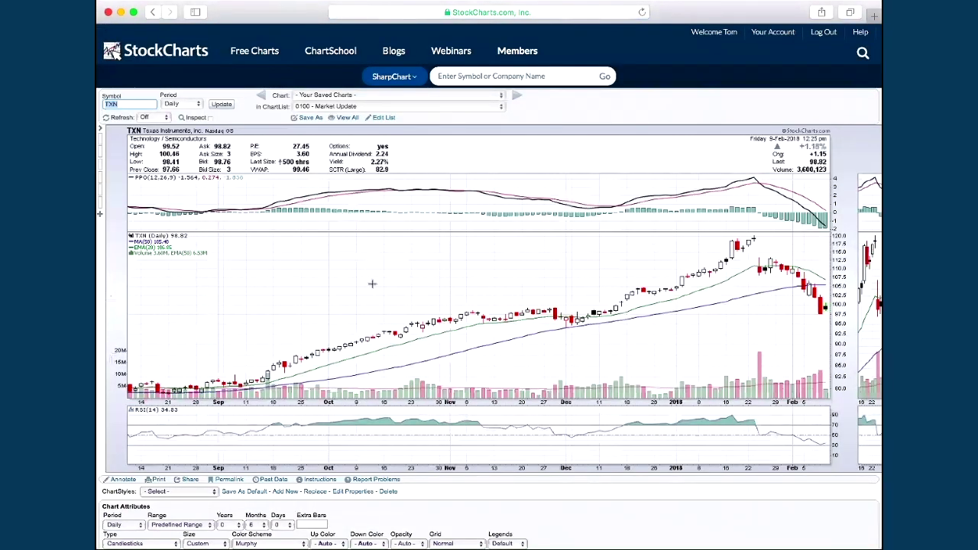
- Examine the volume bars plotted behind the TXN price and compare them with the Volume row in the indicator settings
scroll(372, 283, down, 2)
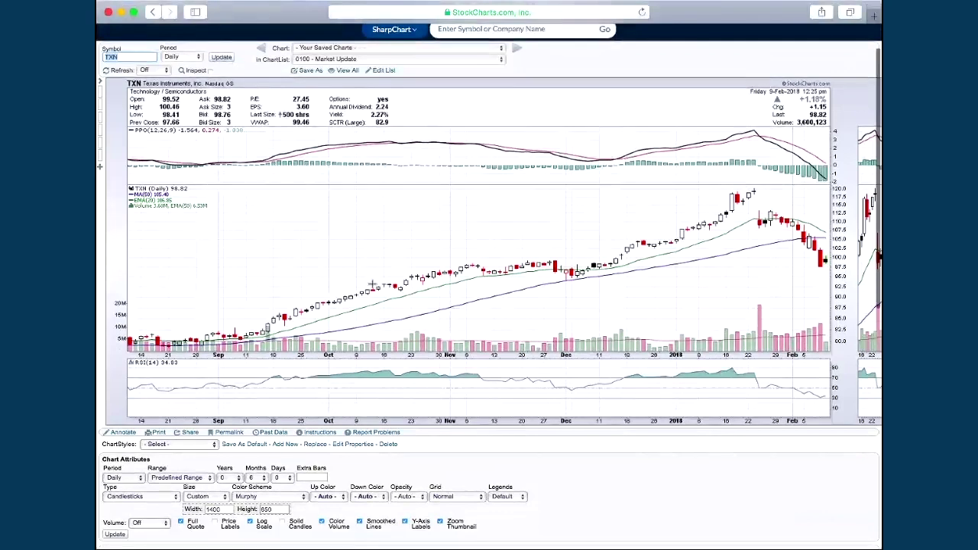
scroll(350, 262, up, 2)
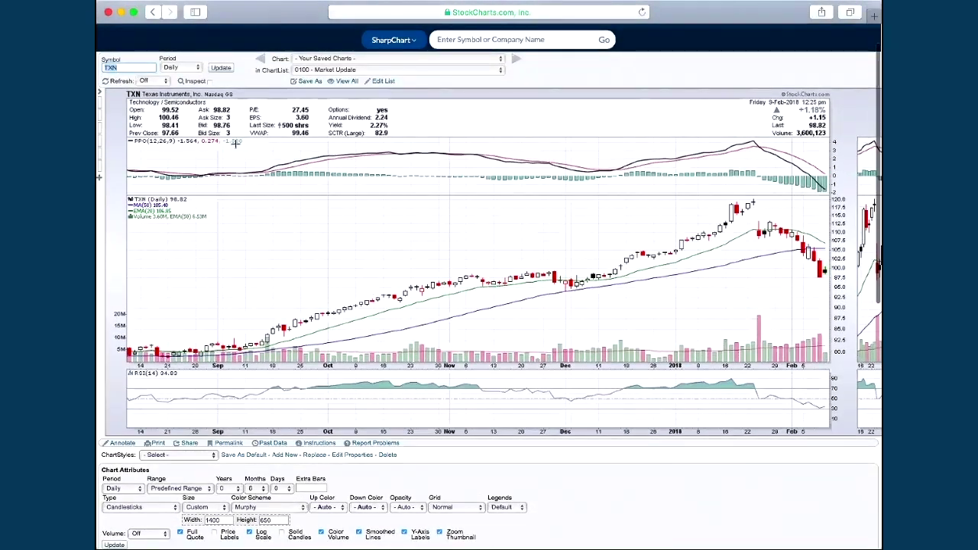
scroll(224, 130, up, 1)
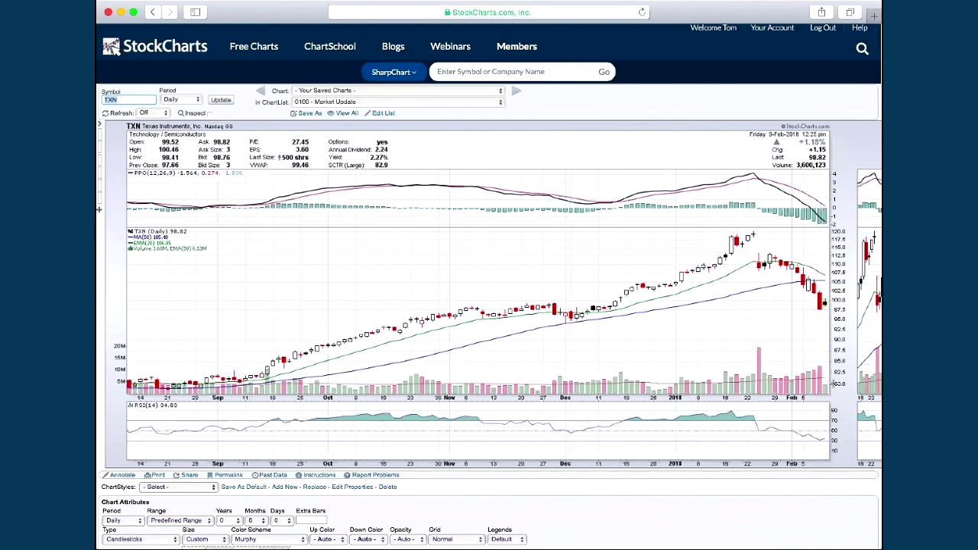
scroll(593, 342, down, 8)
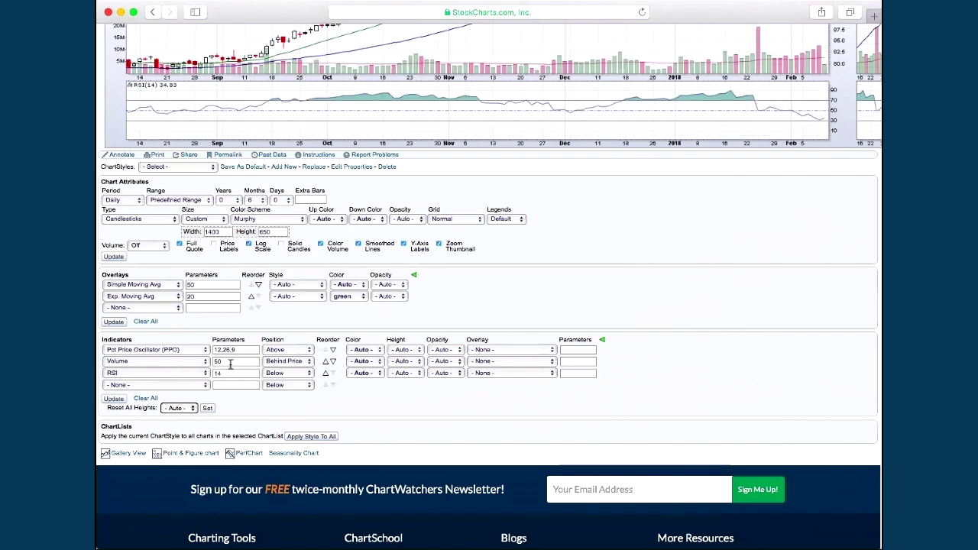
scroll(364, 309, up, 3)
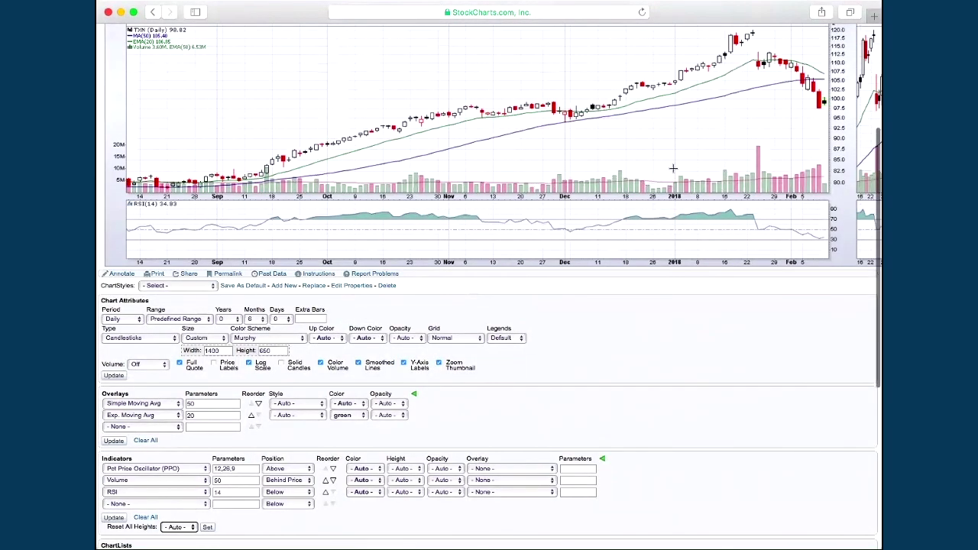
scroll(674, 168, up, 1)
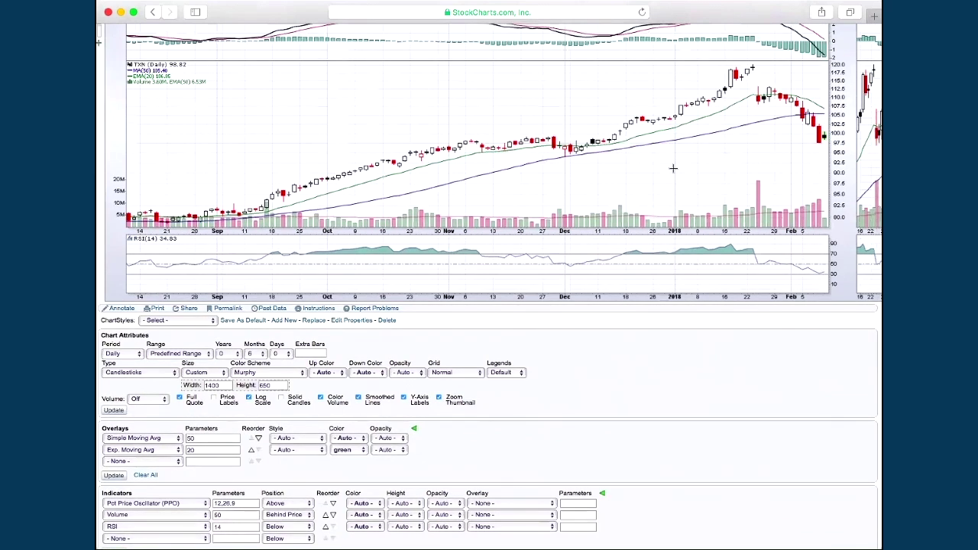
scroll(767, 179, up, 1)
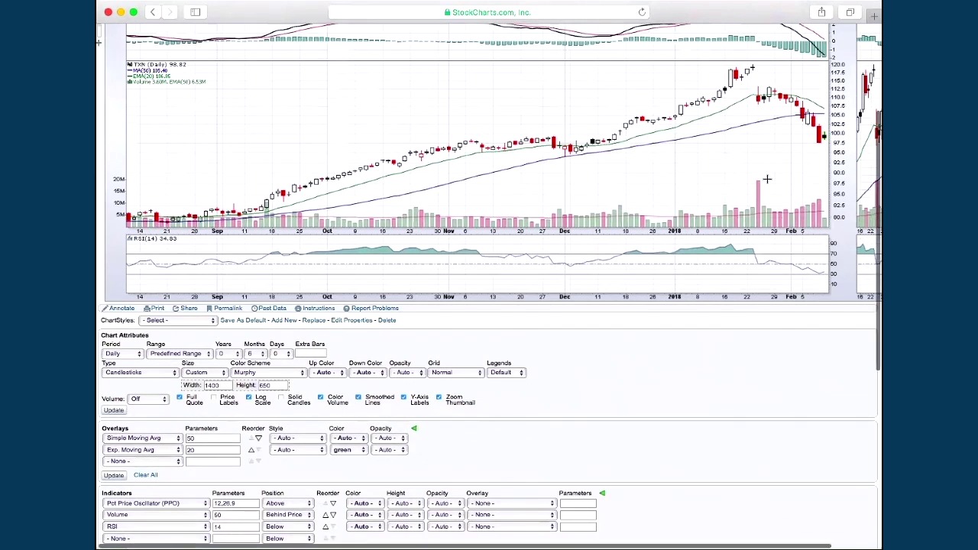
scroll(768, 179, up, 1)
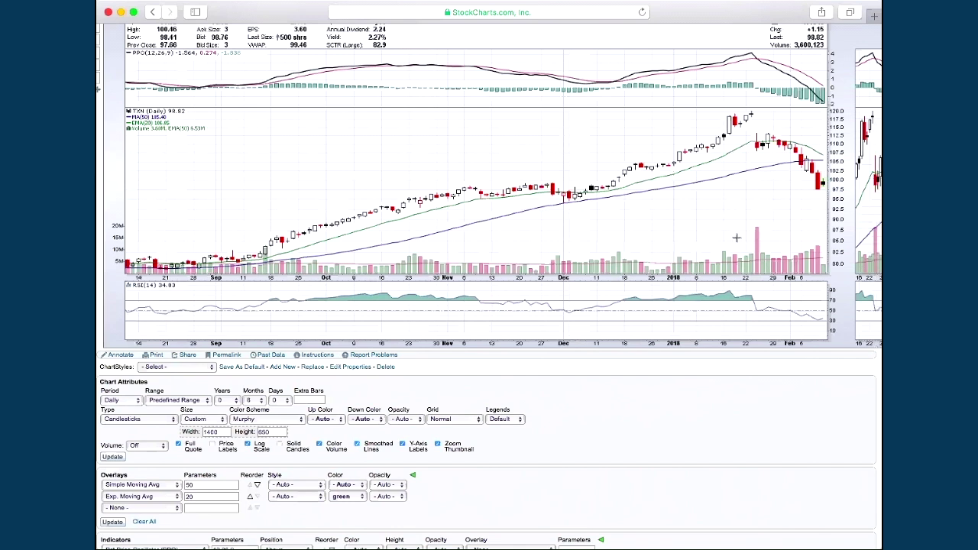
scroll(736, 237, down, 5)
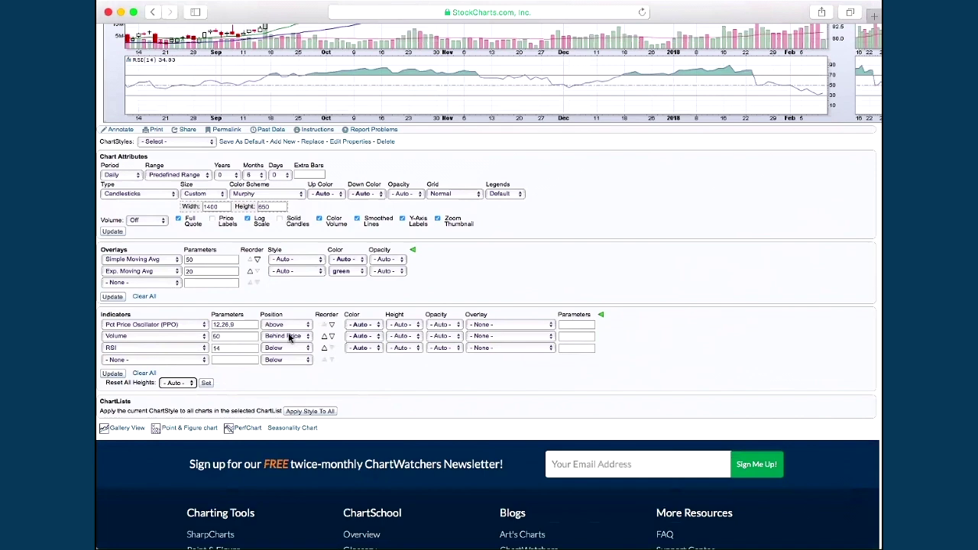
scroll(455, 298, up, 8)
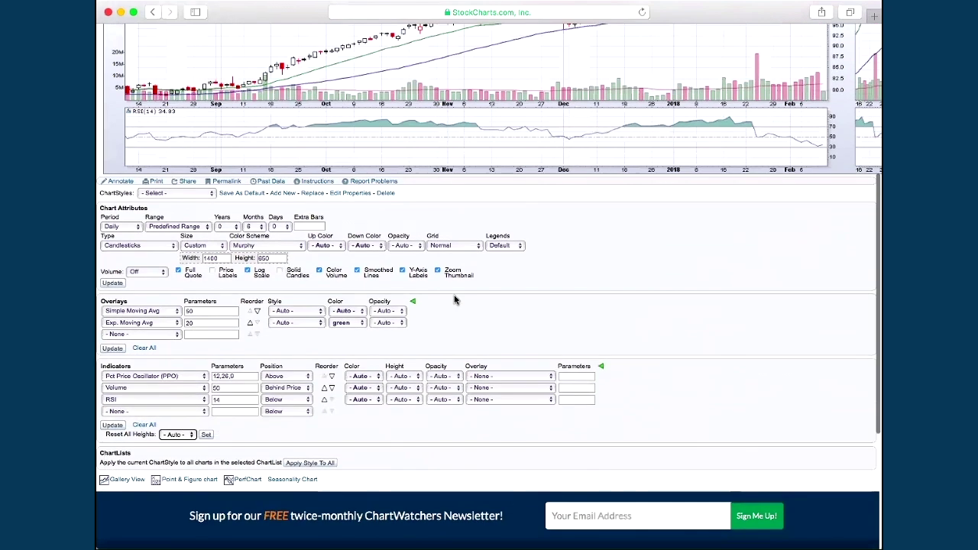
scroll(454, 296, up, 1)
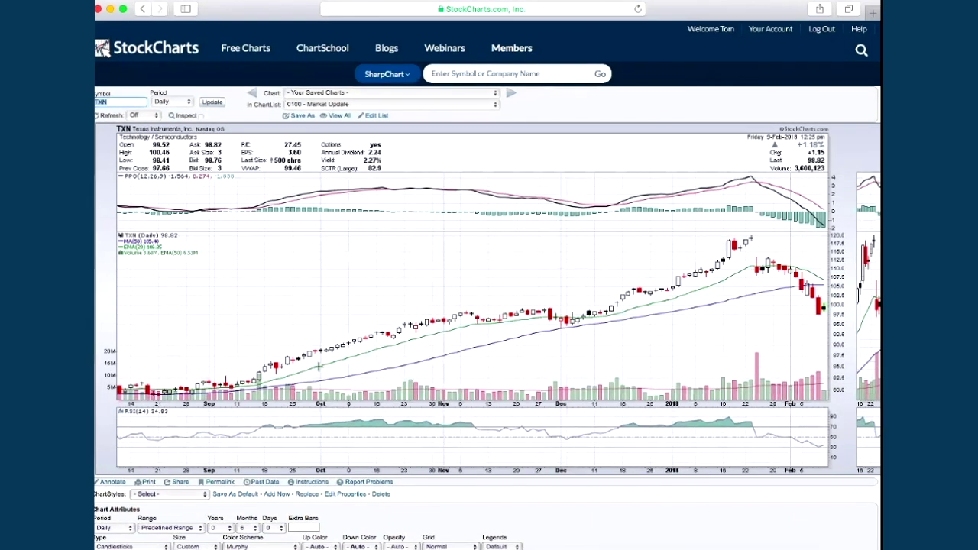
- Save the current chart settings as a new ChartStyle named Bizarre, assigned to button number 1
click(294, 493)
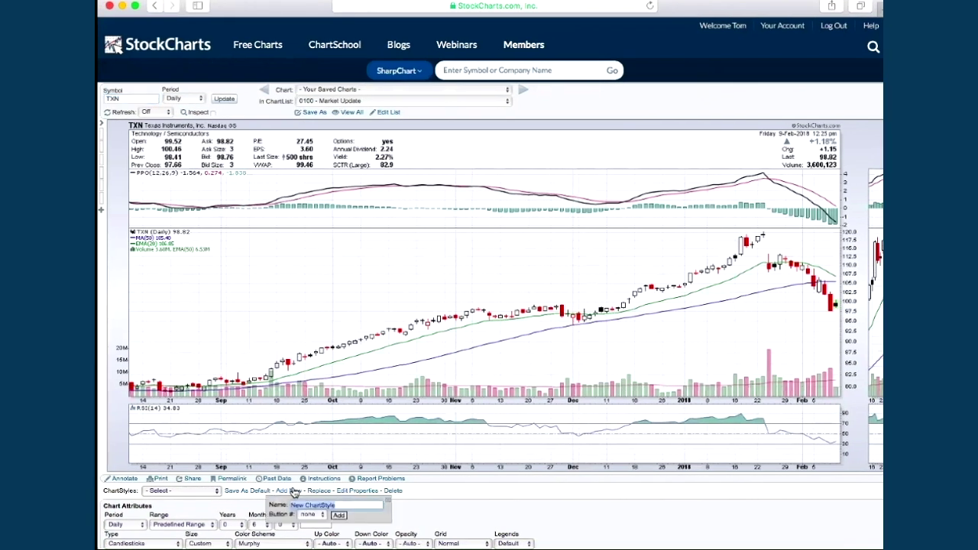
scroll(413, 415, down, 1)
scroll(413, 415, down, 1)
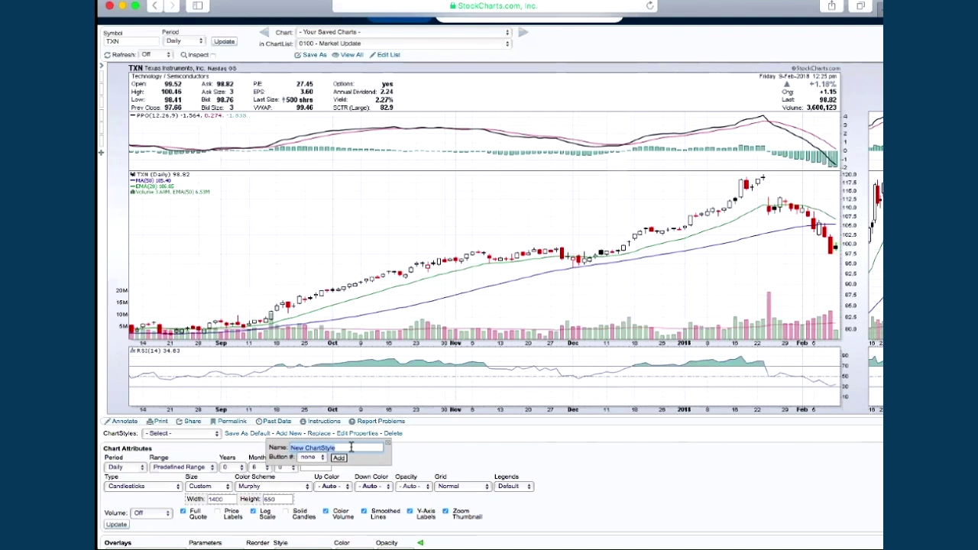
text(Bl)
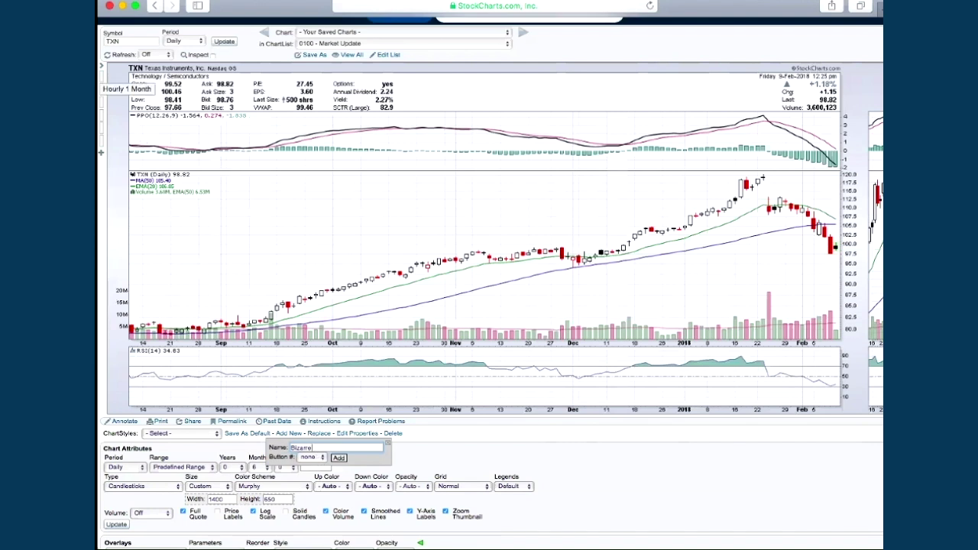
click(319, 458)
click(315, 469)
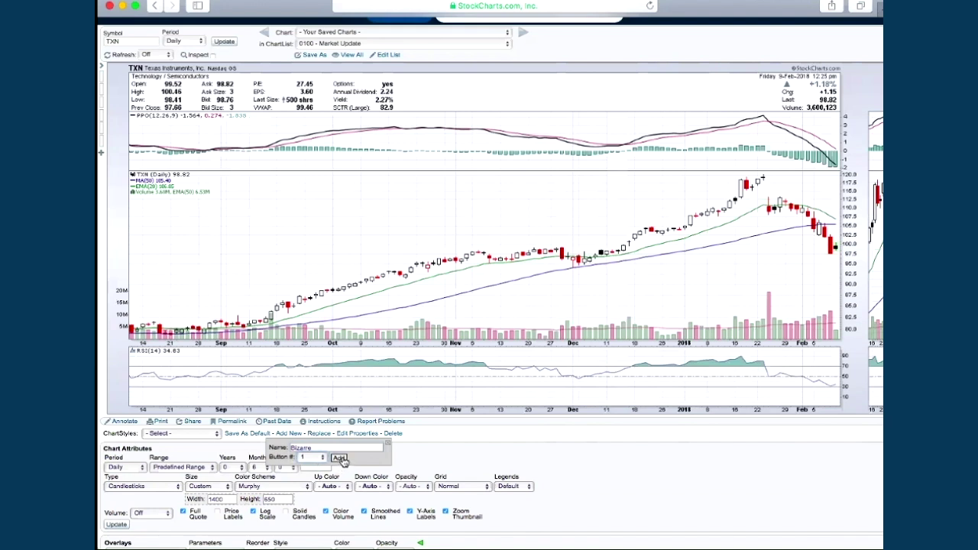
click(340, 458)
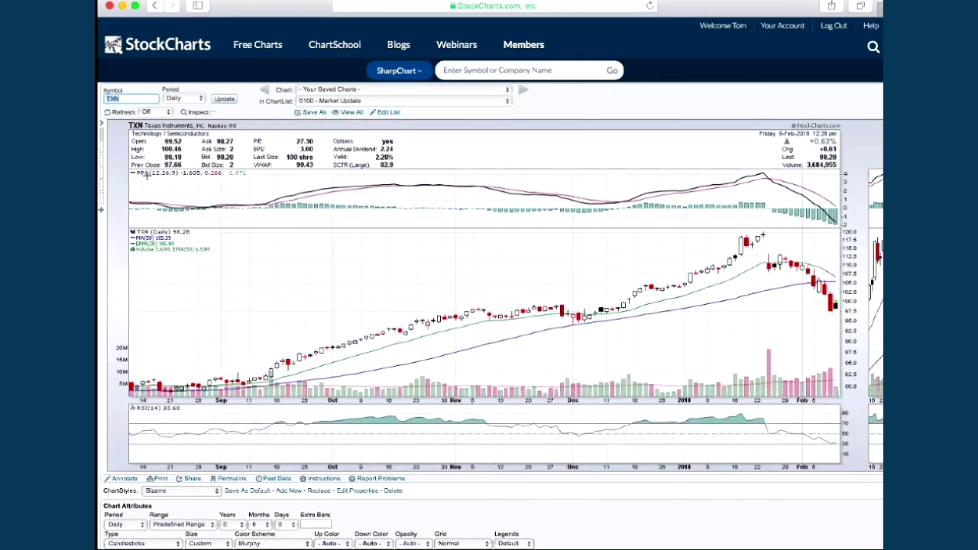
- Check the first ChartStyle button beside the chart and open the list of saved ChartStyles
scroll(145, 175, up, 6)
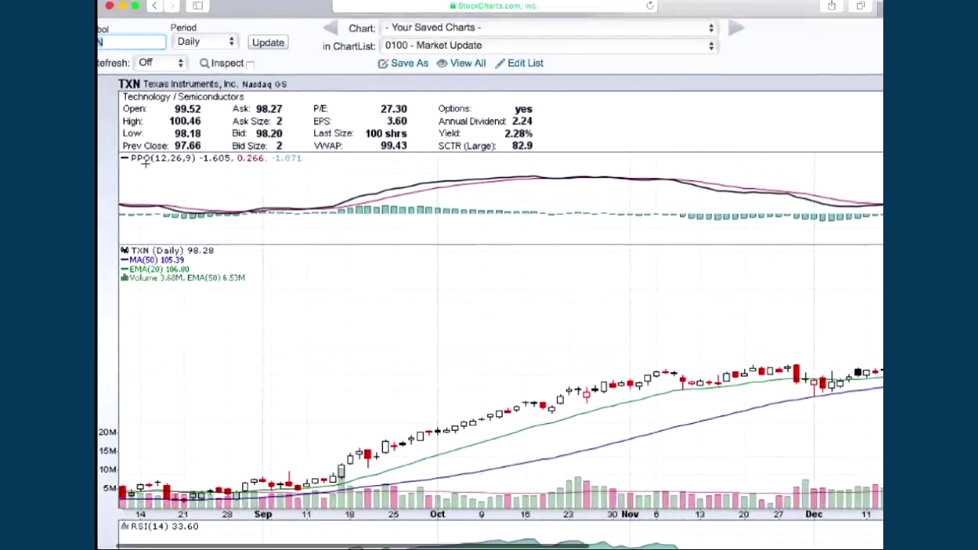
scroll(145, 163, left, 2)
scroll(146, 163, up, 3)
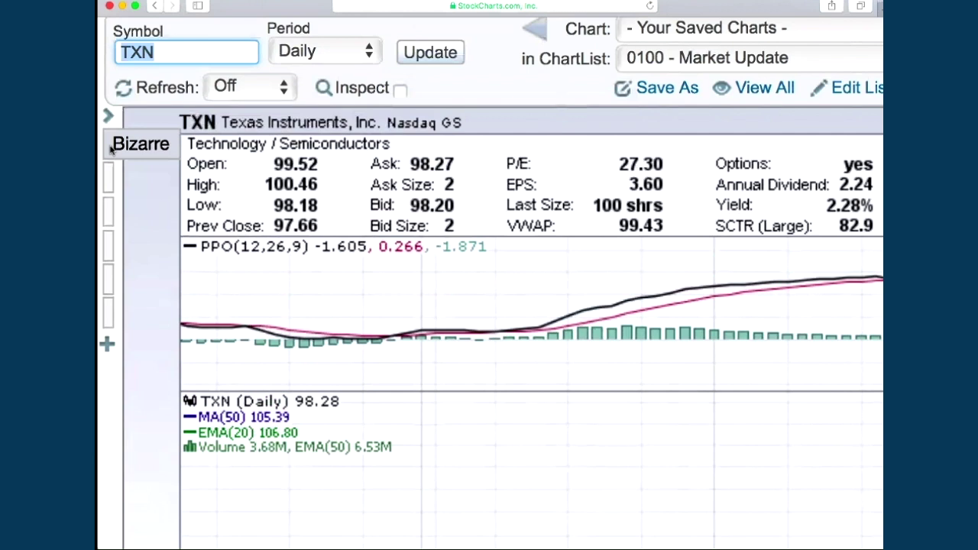
click(110, 119)
scroll(211, 158, up, 1)
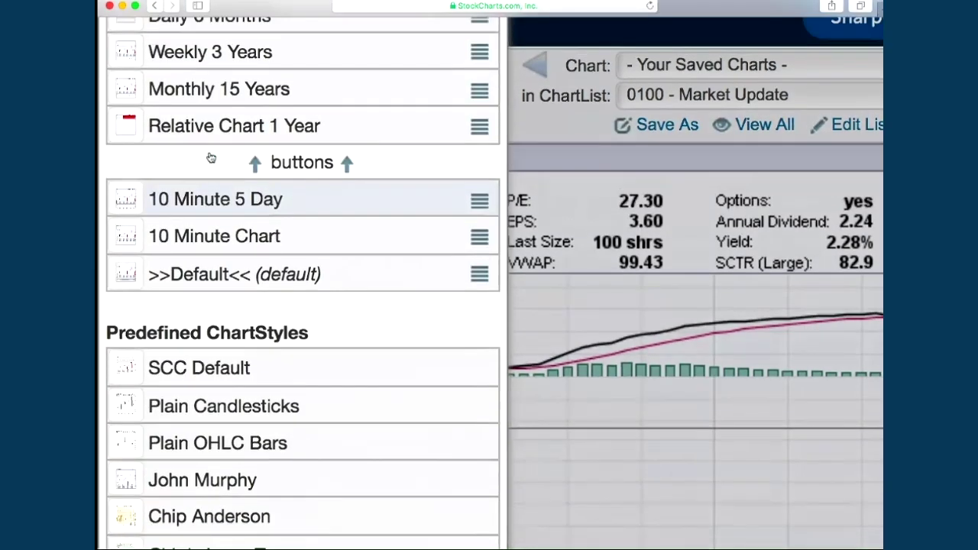
scroll(211, 158, up, 4)
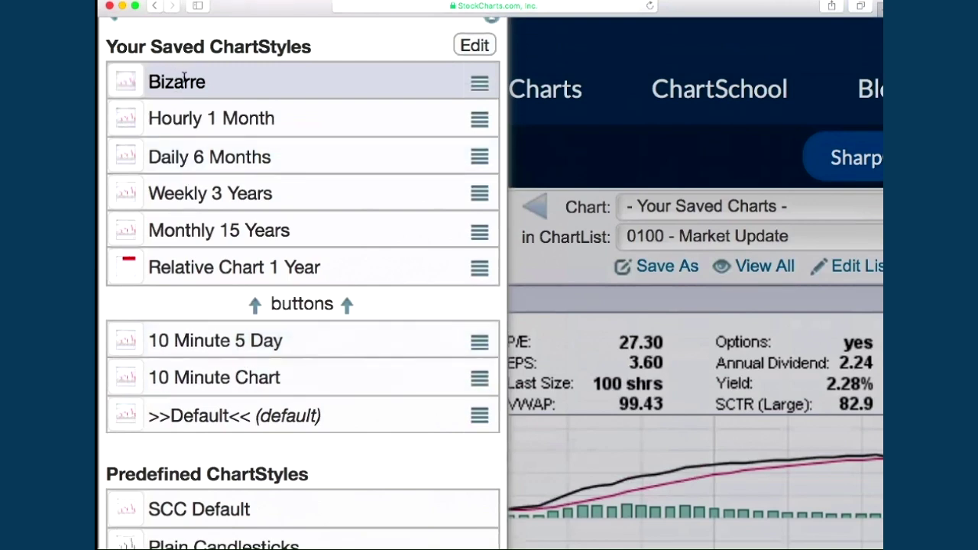
- Delete the saved ChartStyle Bizarre and confirm the deletion
click(475, 45)
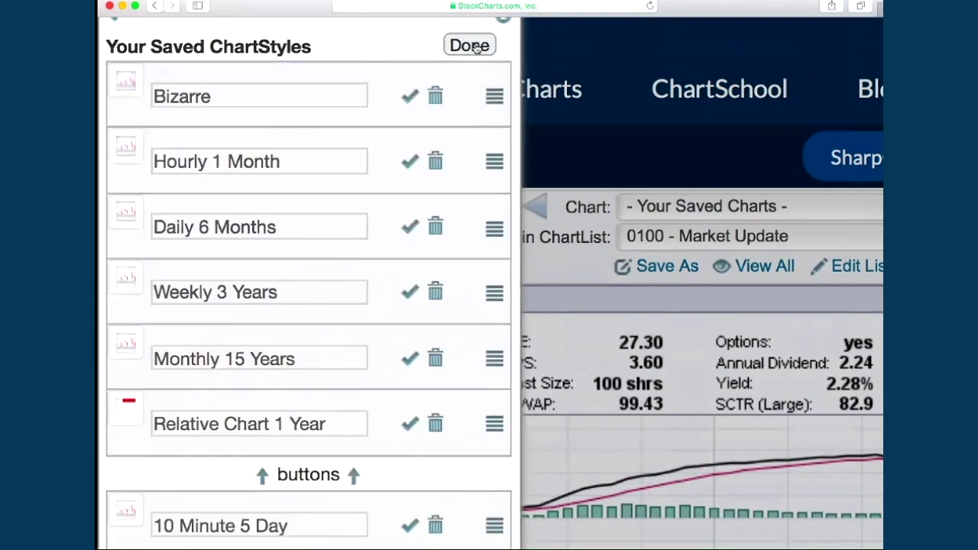
click(437, 98)
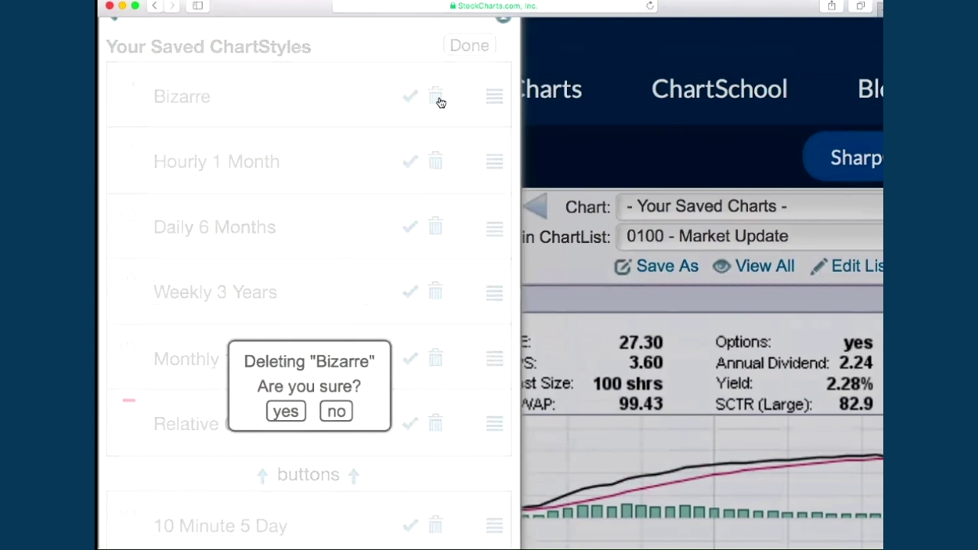
click(288, 412)
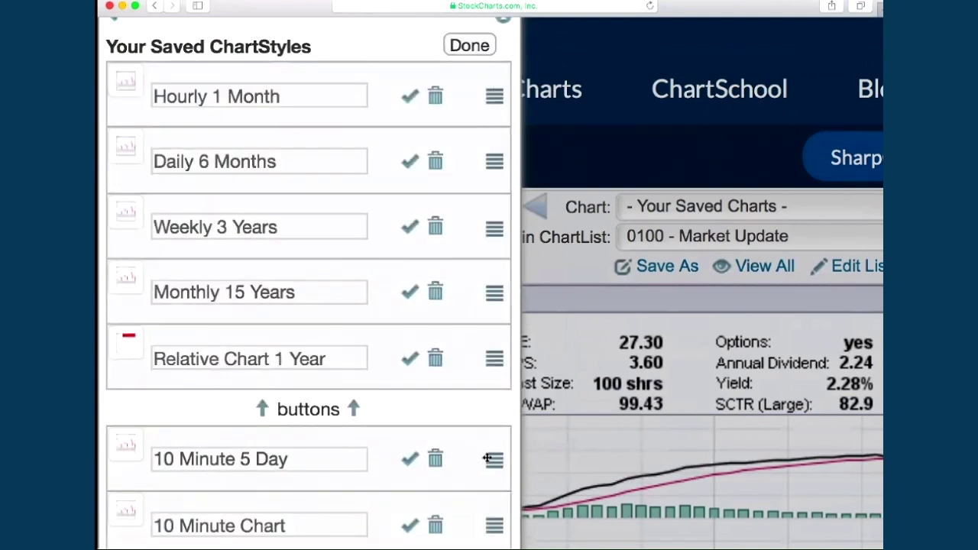
- Move the 10 Minute 5 Day style to first place in the saved ChartStyles and finish editing the list
drag(495, 459, 498, 92)
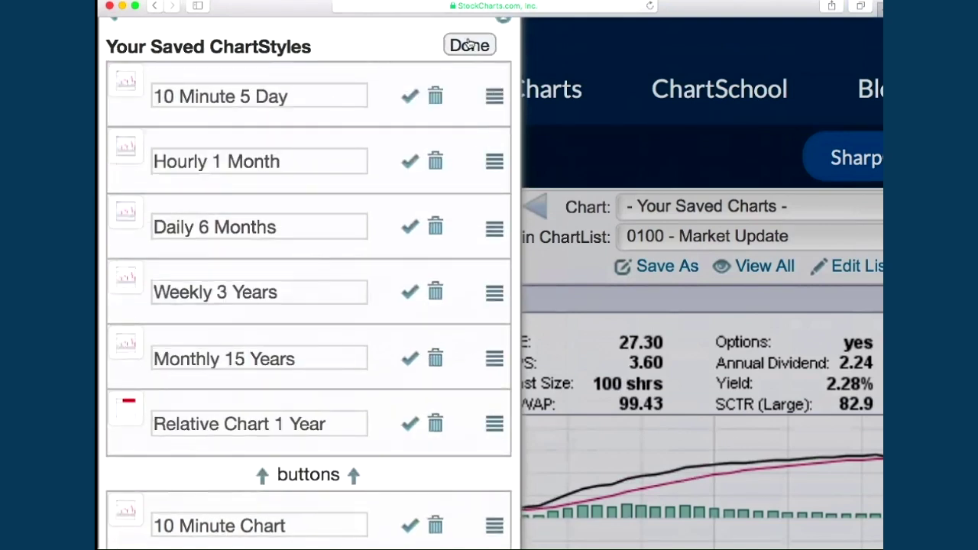
click(457, 45)
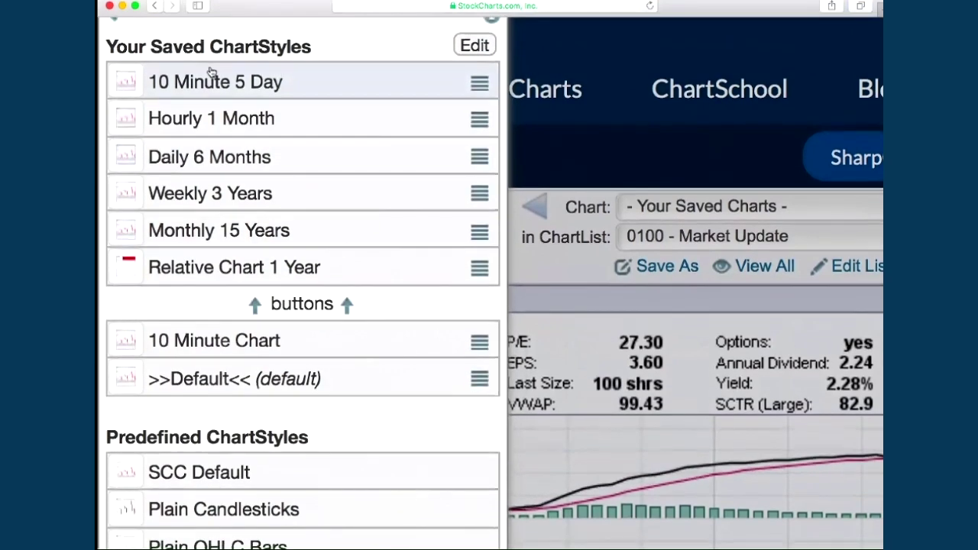
- Load the TXN chart from the symbol search with the default ChartStyle
scroll(184, 63, down, 5)
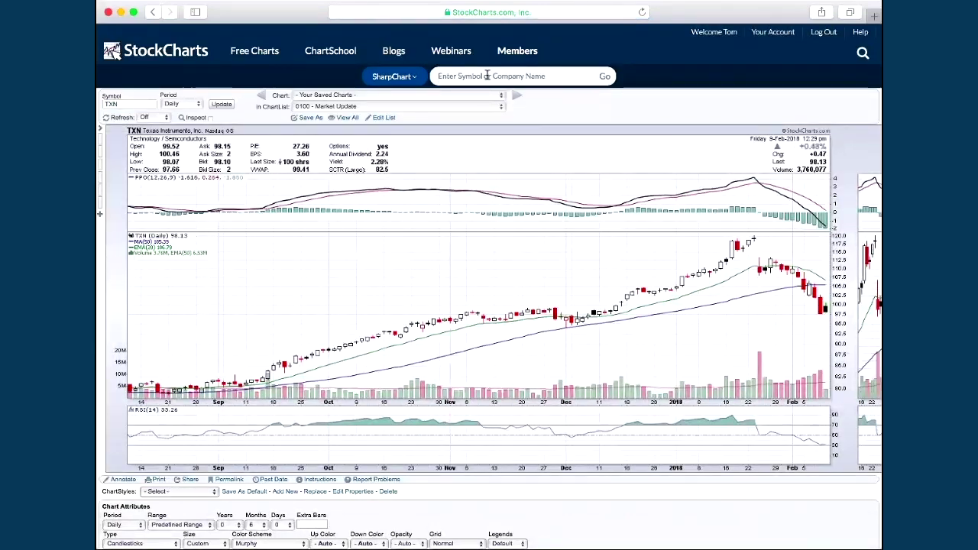
click(487, 76)
text(txn)
key(Return)
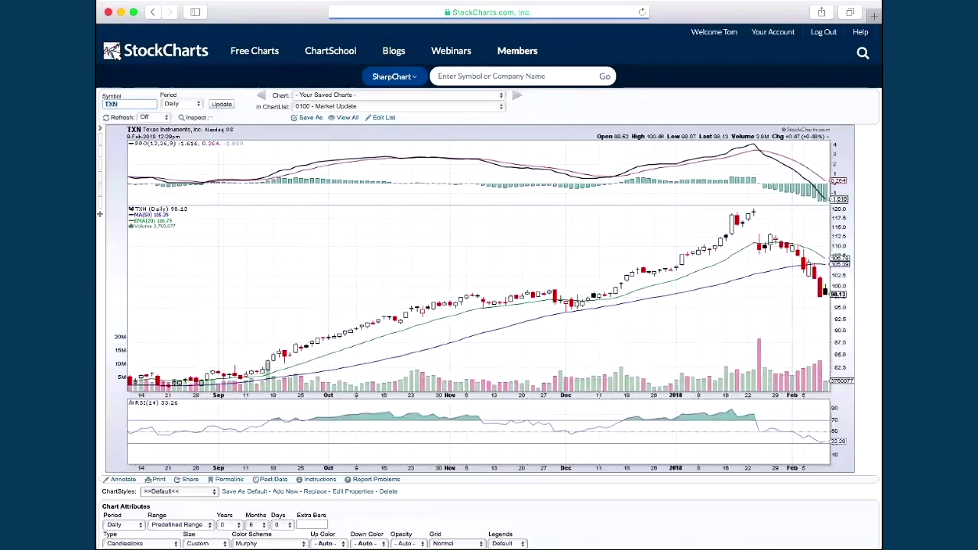
mouse_move(107, 140)
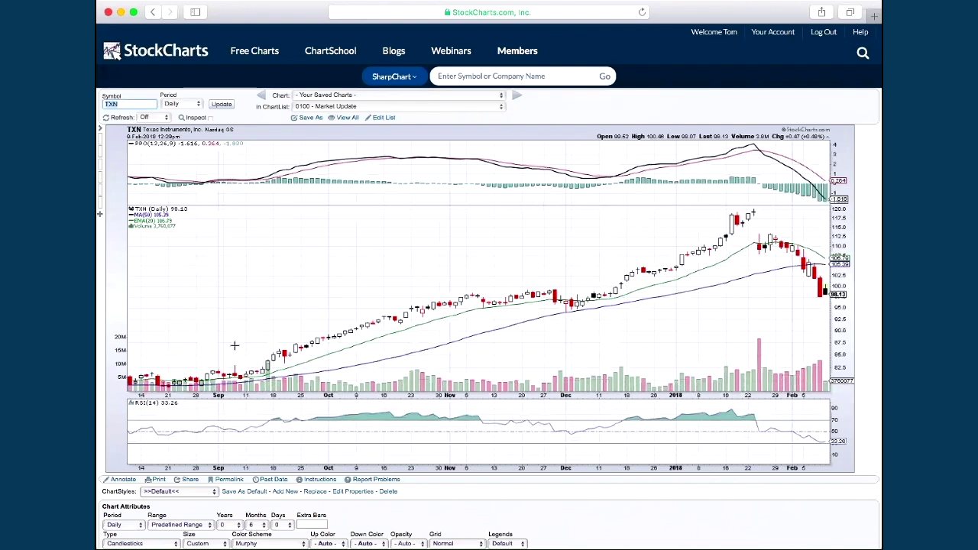
- Add an Accum/Distribution Line indicator below the TXN chart and update the chart
scroll(230, 336, down, 4)
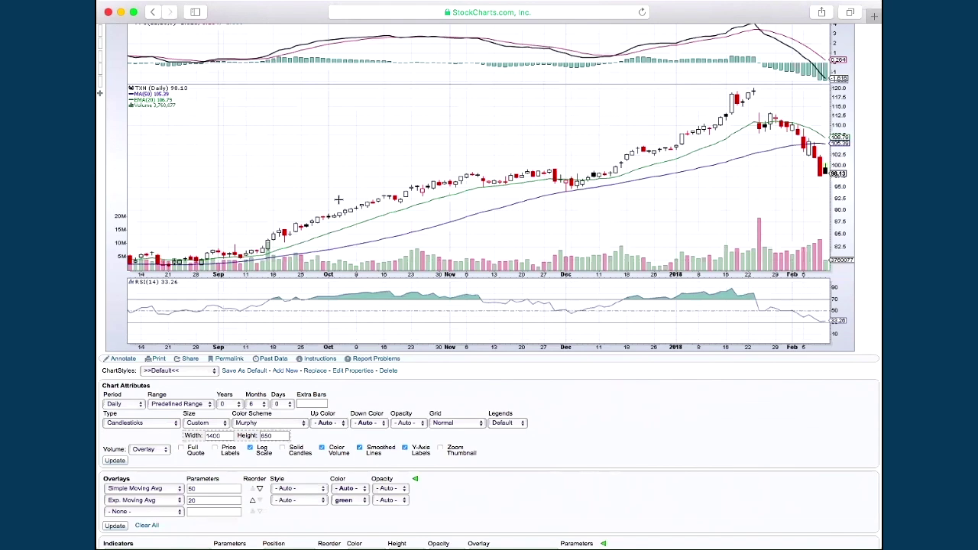
scroll(339, 201, up, 4)
scroll(399, 237, down, 12)
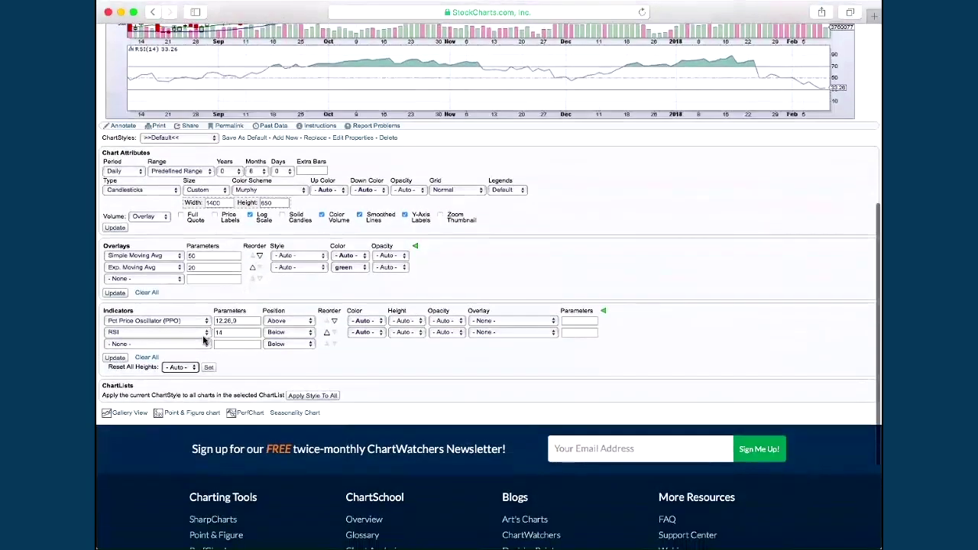
click(204, 343)
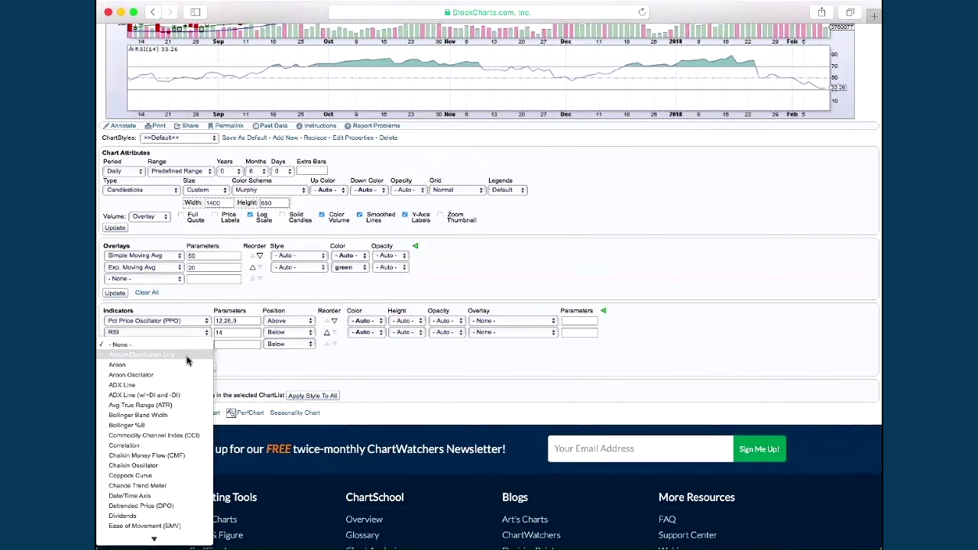
click(186, 356)
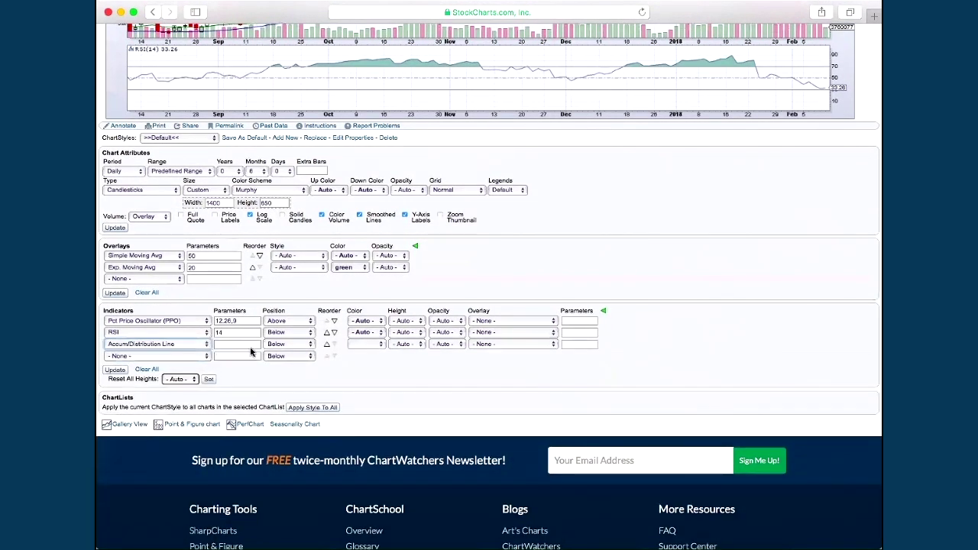
click(115, 370)
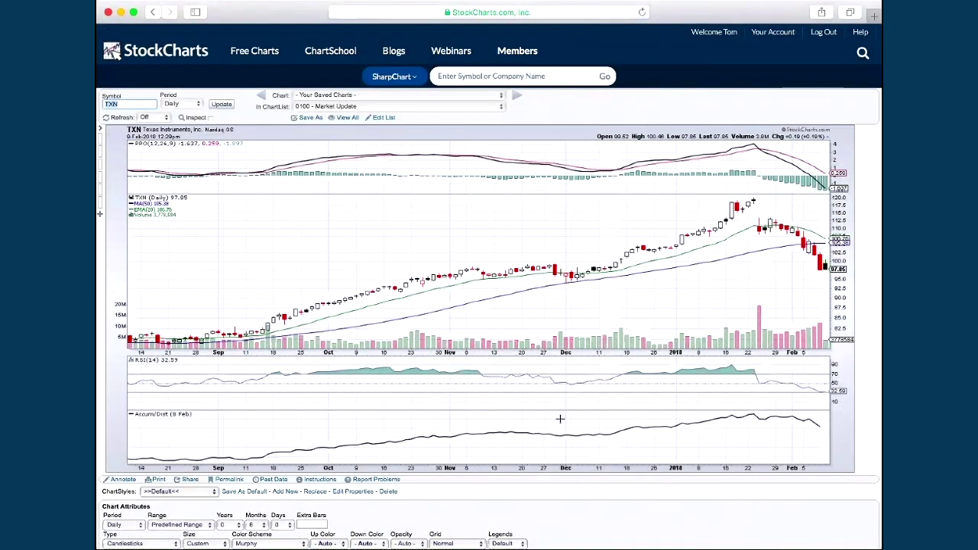
- Save the chart settings as a new ChartStyle named Bizarre and move it to first place among the saved ChartStyles
scroll(433, 389, down, 5)
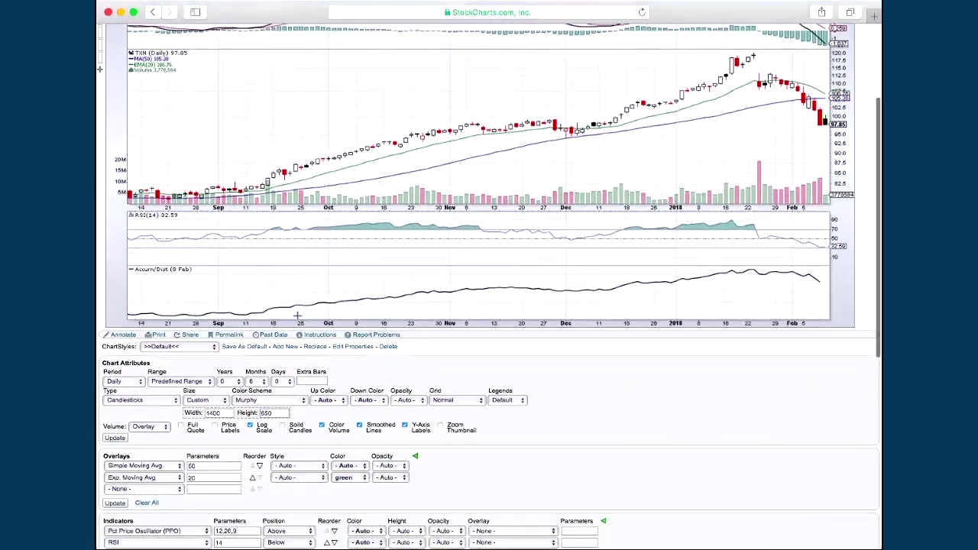
click(287, 346)
click(344, 360)
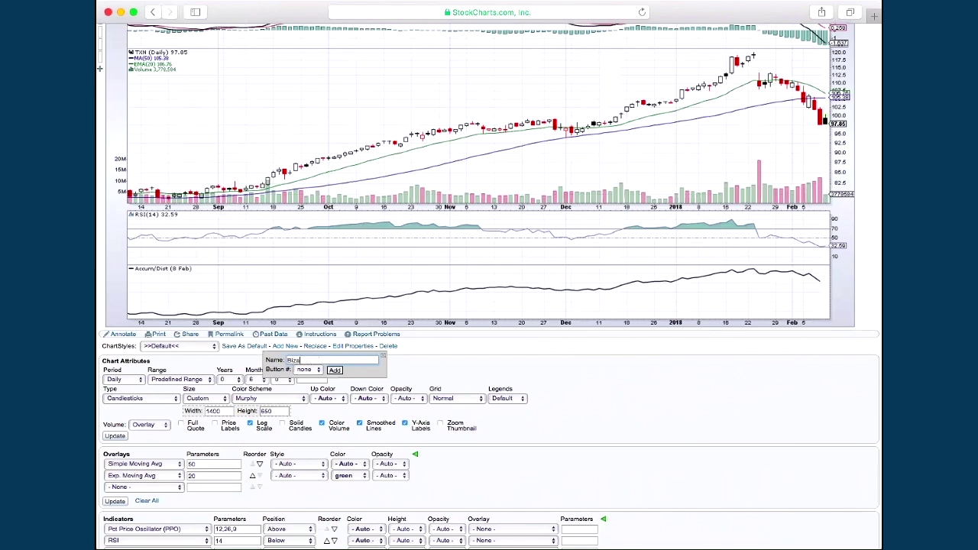
click(337, 373)
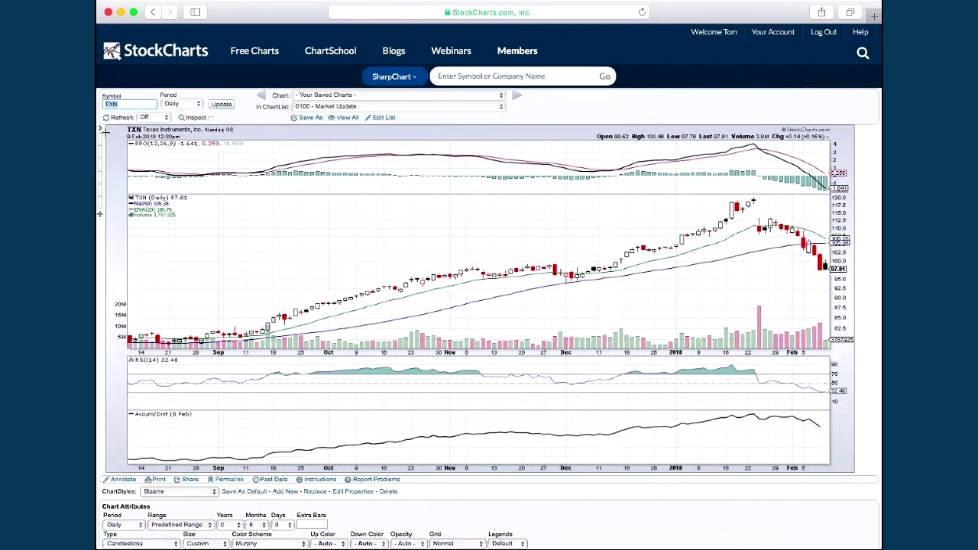
click(100, 130)
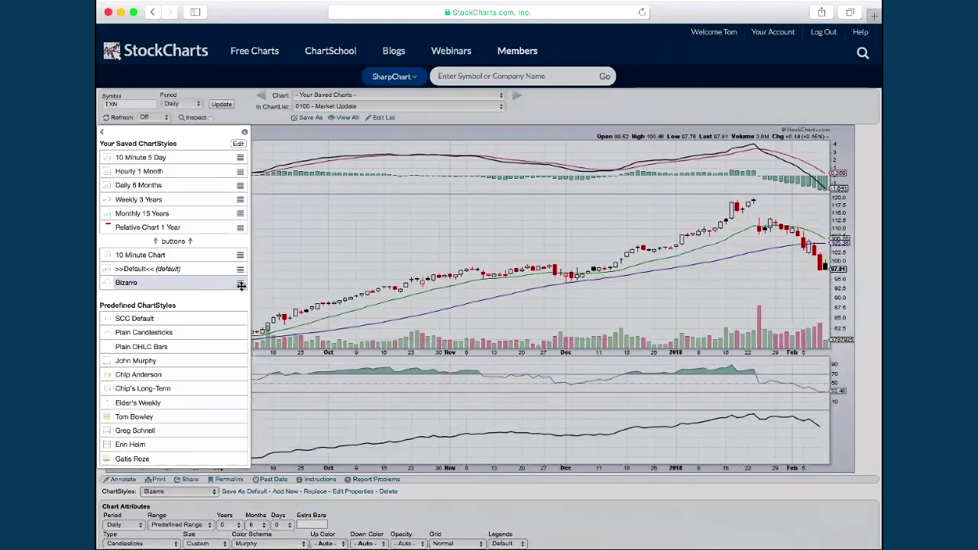
drag(240, 283, 238, 145)
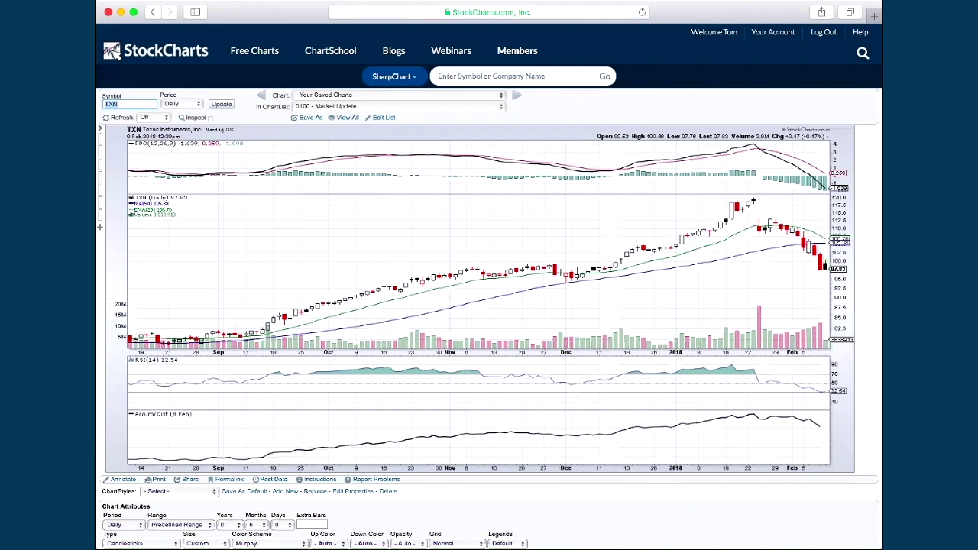
- Delete the saved ChartStyle Bizarre and close the list of ChartStyles
click(101, 227)
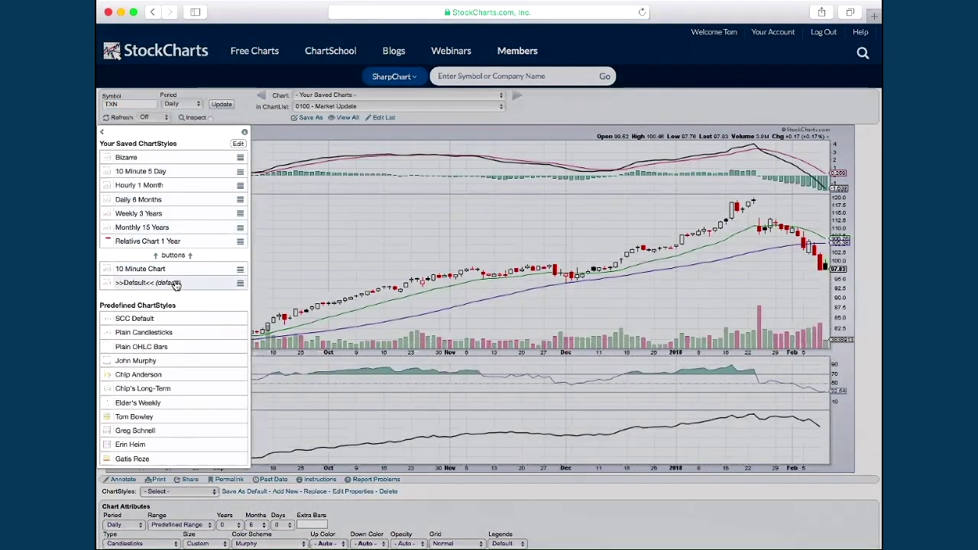
click(239, 145)
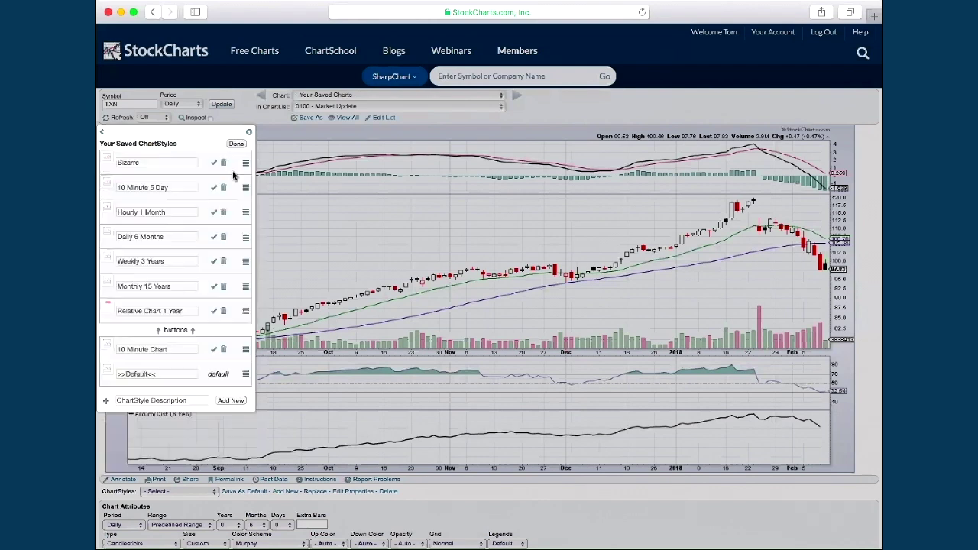
click(223, 163)
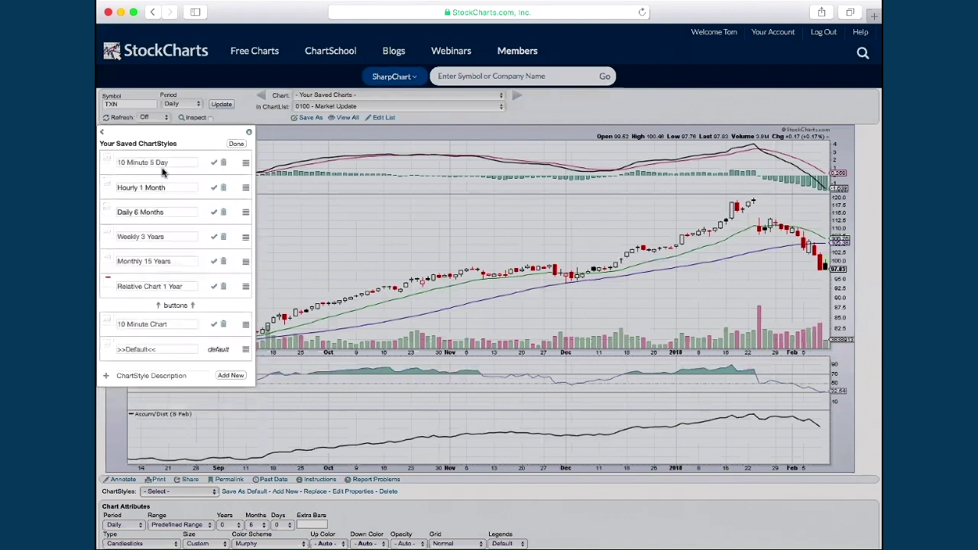
click(102, 132)
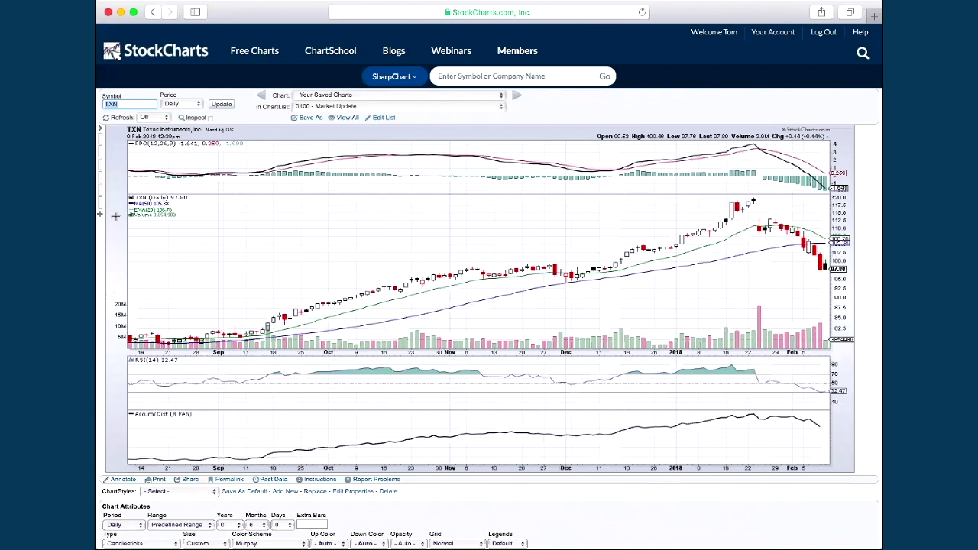
- Examine the TXN chart and its chart attributes, overlays and indicators settings
click(459, 76)
scroll(382, 214, down, 5)
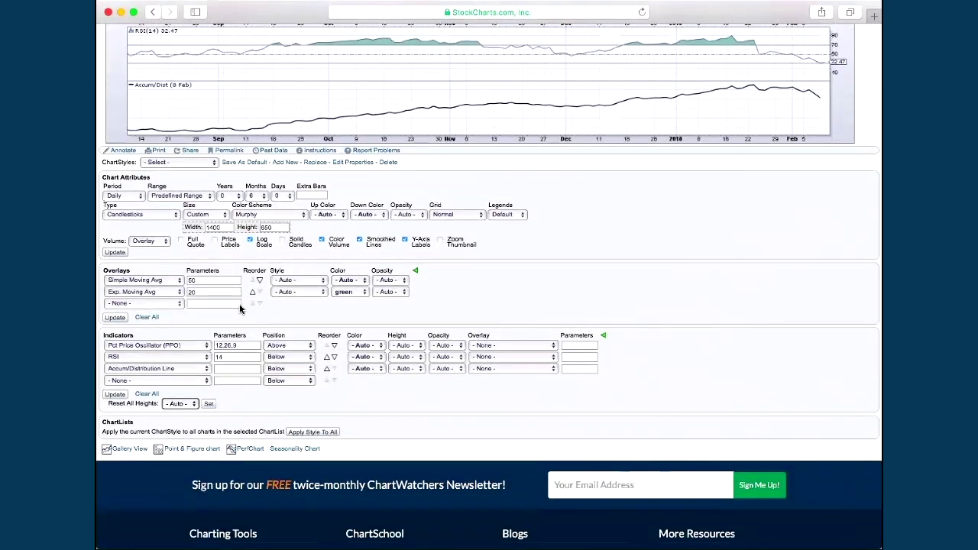
scroll(289, 241, up, 2)
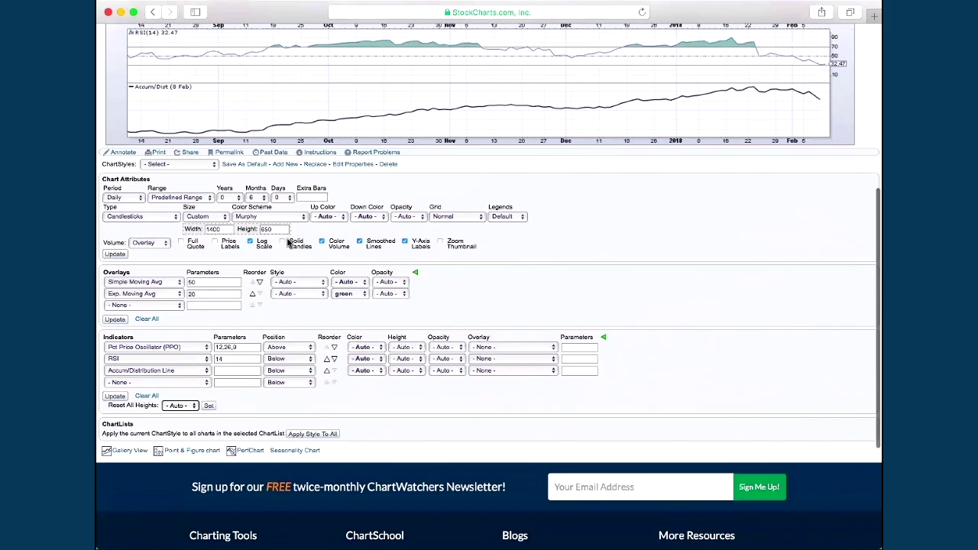
scroll(288, 241, up, 5)
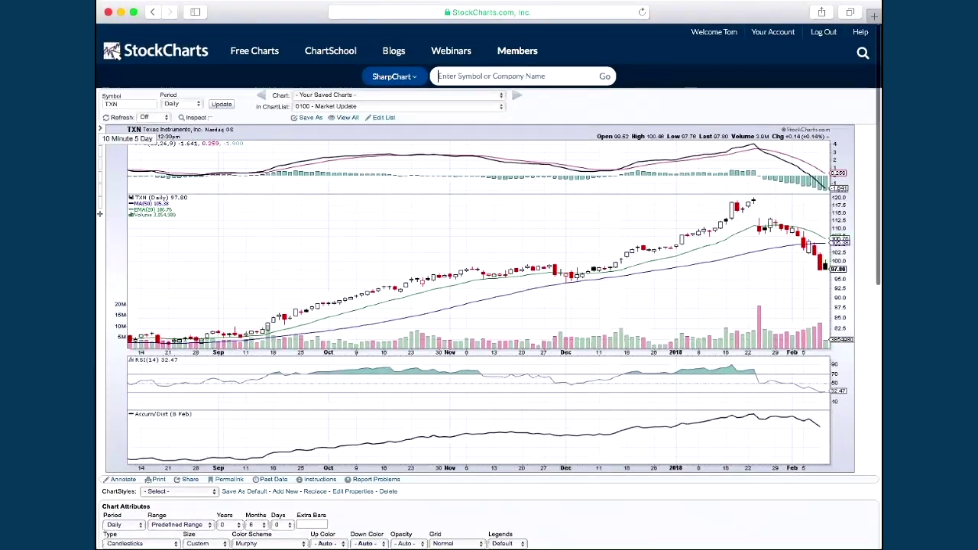
click(490, 75)
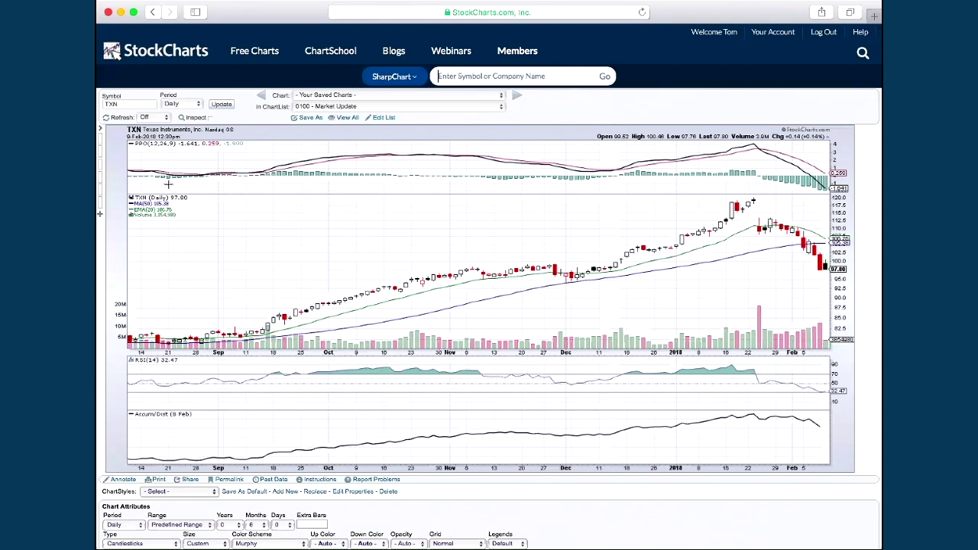
scroll(214, 216, down, 5)
scroll(214, 215, down, 5)
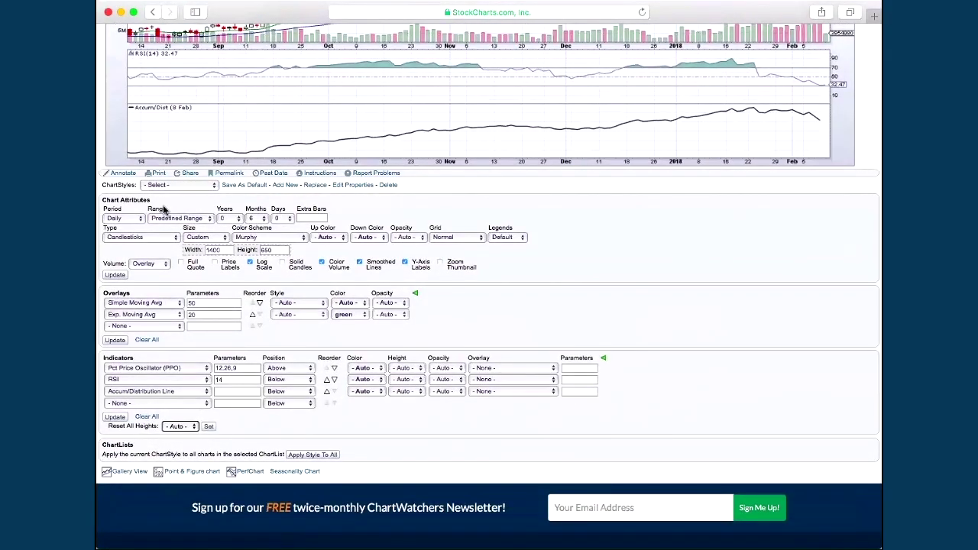
scroll(163, 210, up, 5)
scroll(162, 210, left, 3)
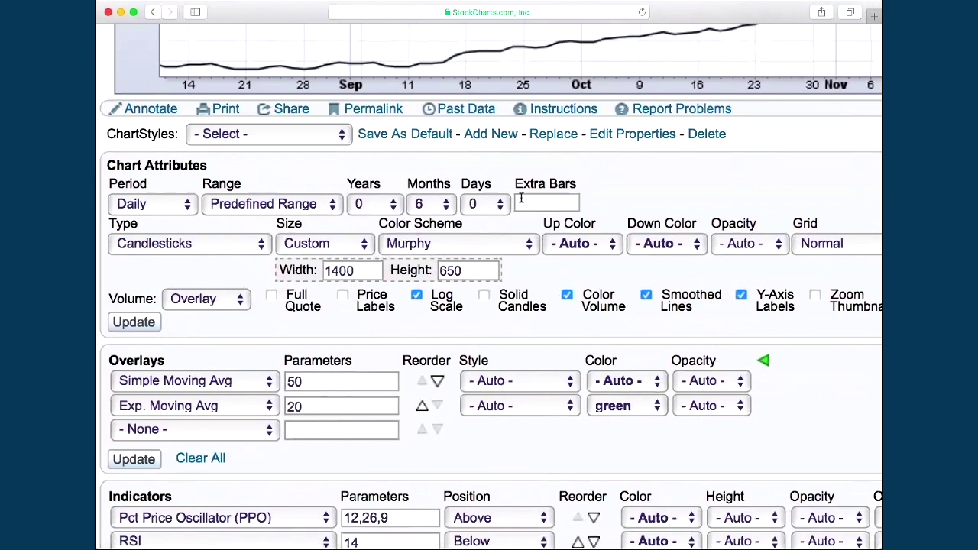
key(super+minus)
key(super+minus)
key(super+minus)
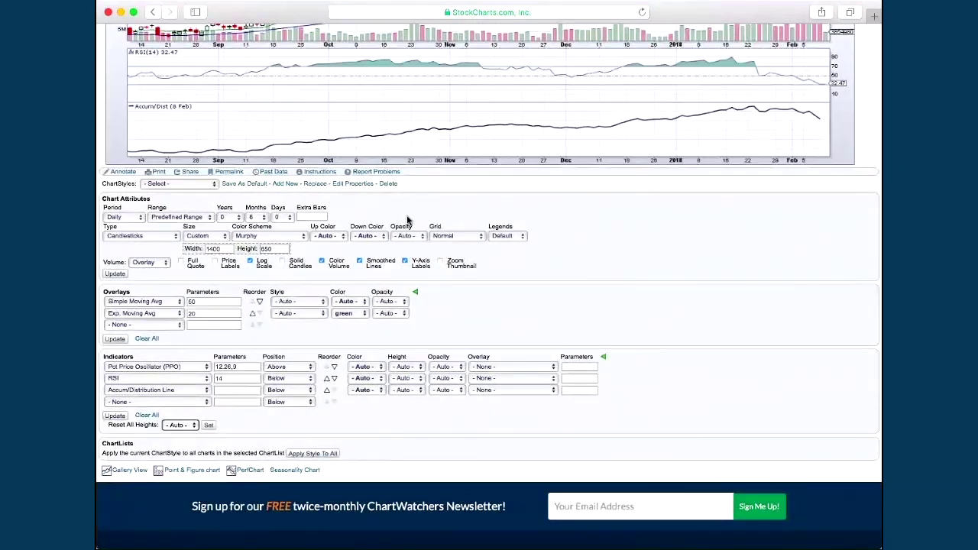
- Set the chart's extra bars to 30 and update the chart
scroll(518, 209, up, 5)
scroll(518, 208, up, 1)
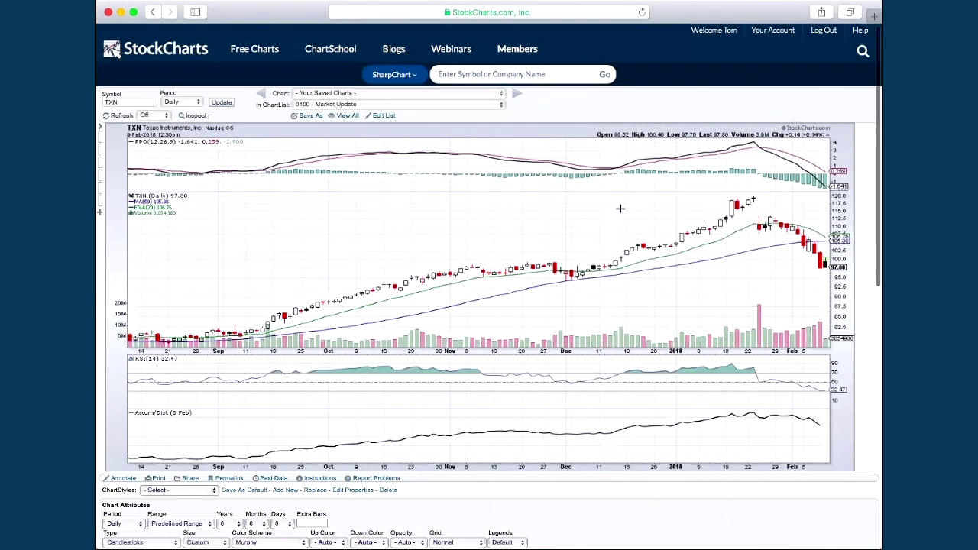
scroll(620, 209, down, 1)
scroll(620, 209, down, 3)
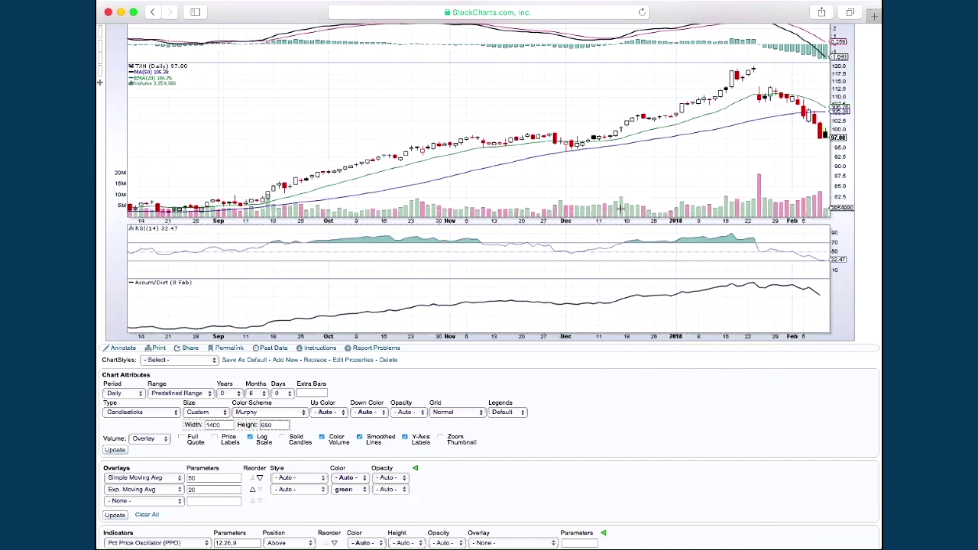
scroll(572, 232, down, 4)
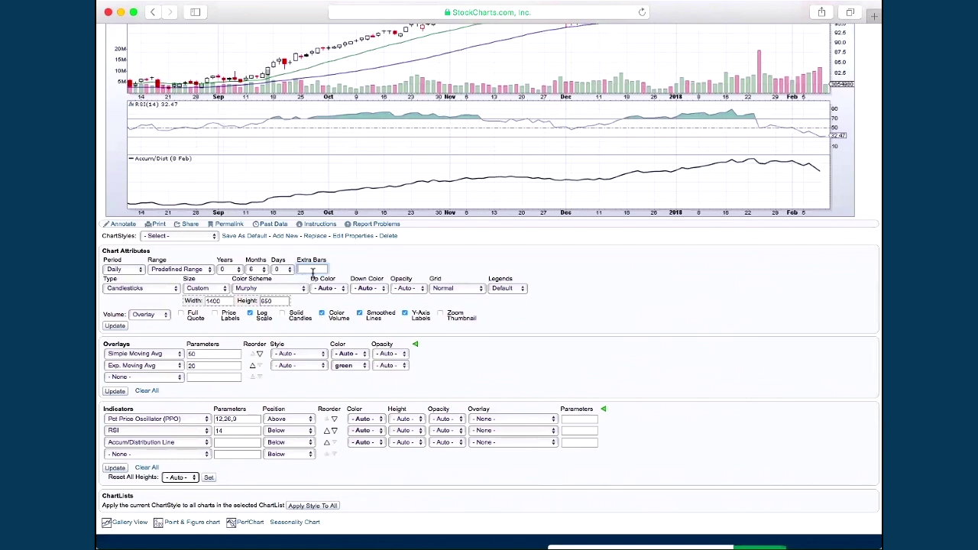
text(30)
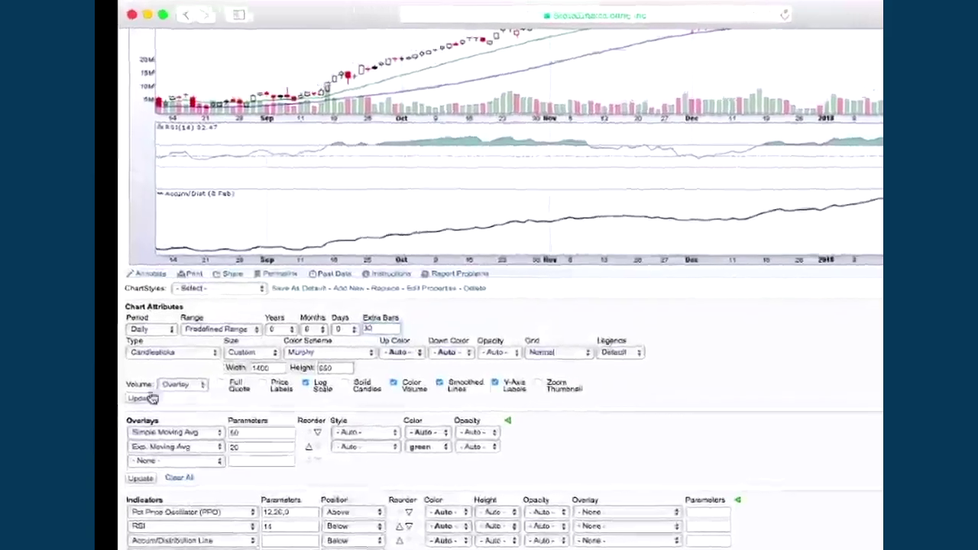
click(115, 327)
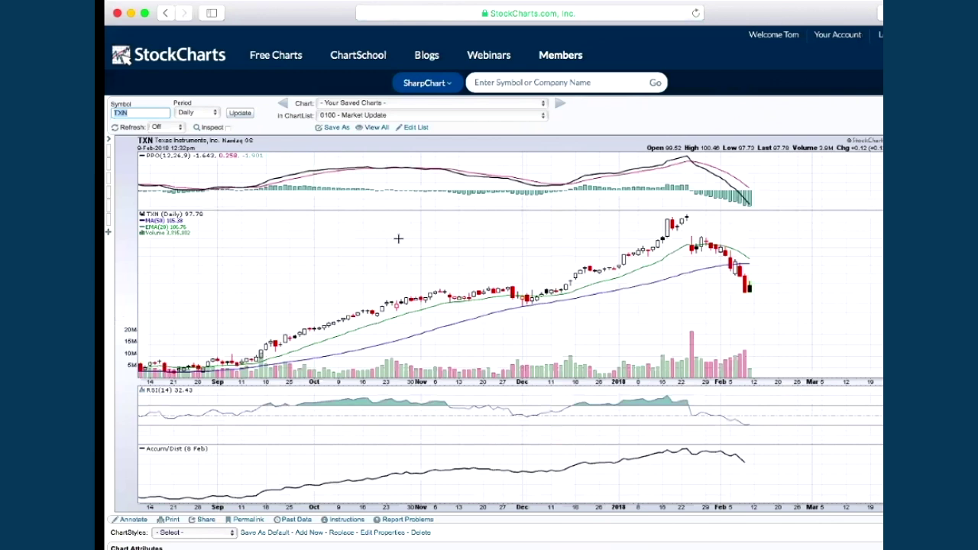
- Clear the extra bars value, turn on Zoom Thumbnail, and update the TXN chart
scroll(375, 263, down, 2)
scroll(423, 286, down, 10)
click(337, 253)
key(BackSpace)
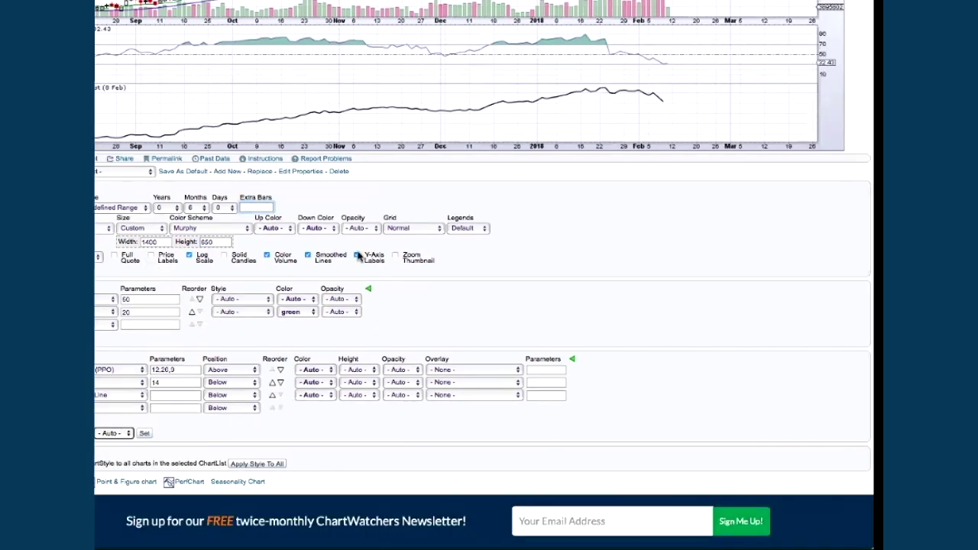
click(397, 260)
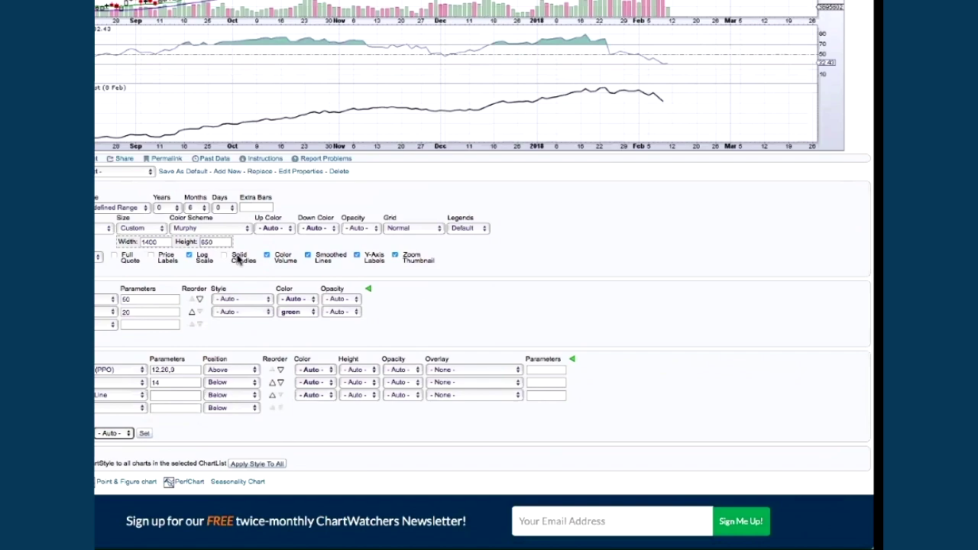
scroll(356, 286, up, 10)
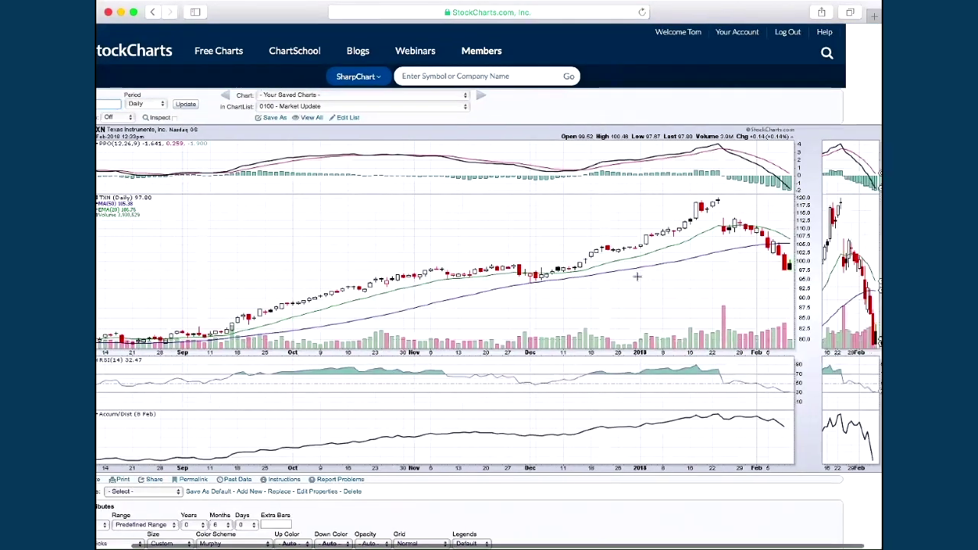
scroll(636, 277, right, 3)
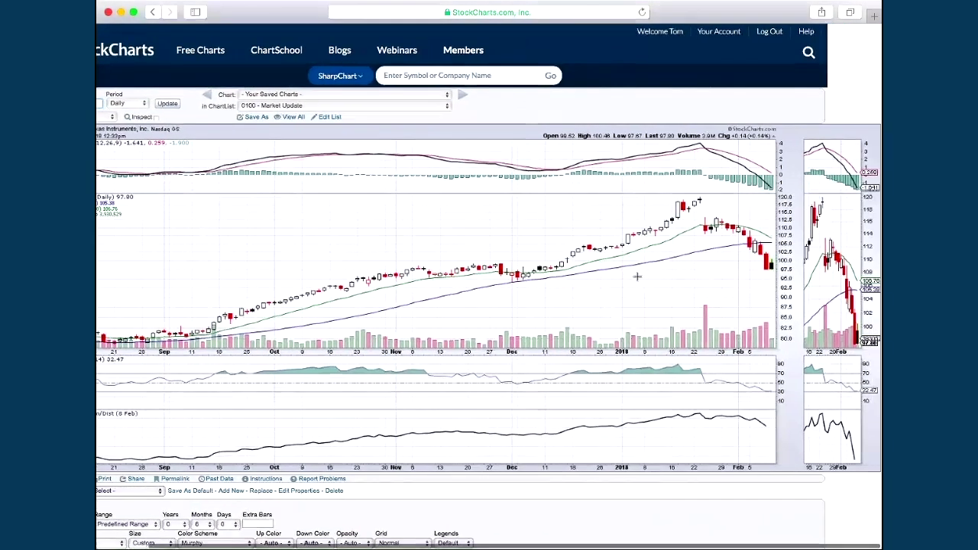
scroll(637, 277, left, 1)
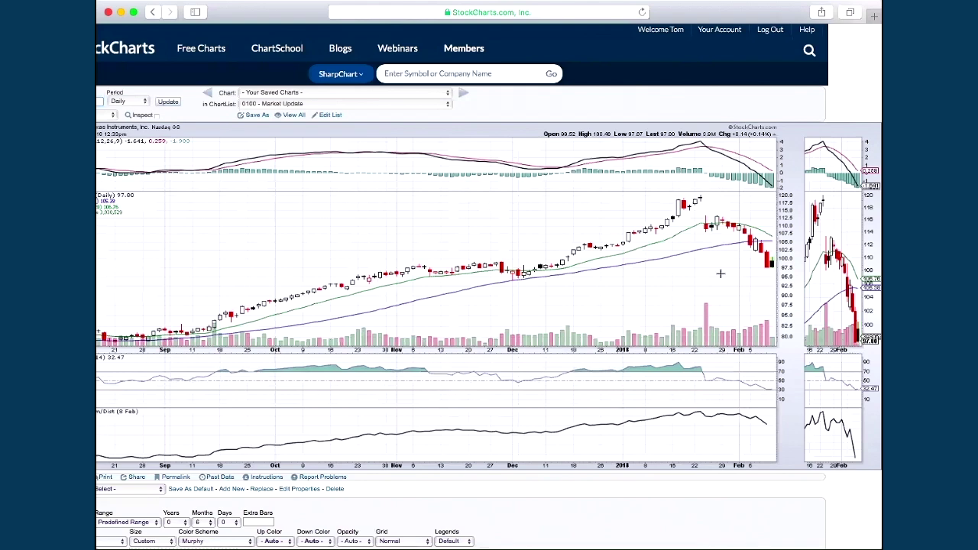
scroll(705, 268, left, 3)
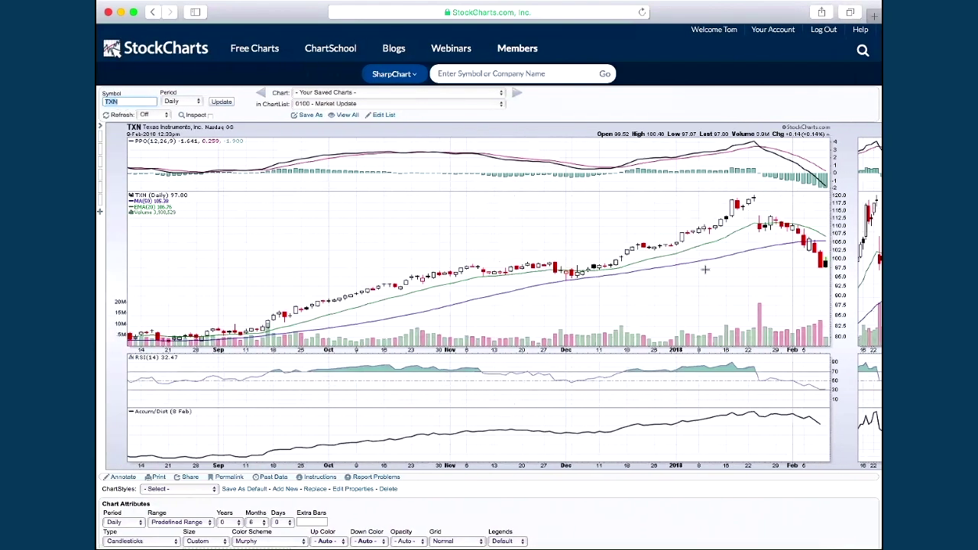
- View the zoom thumbnail beside the TXN chart and turn off Zoom Thumbnail in the chart attributes
scroll(706, 269, down, 5)
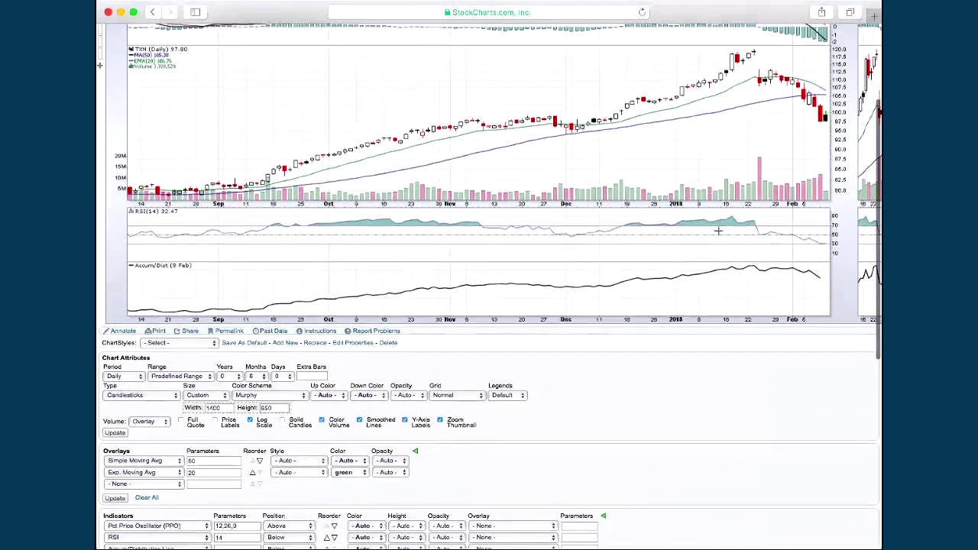
scroll(794, 158, right, 2)
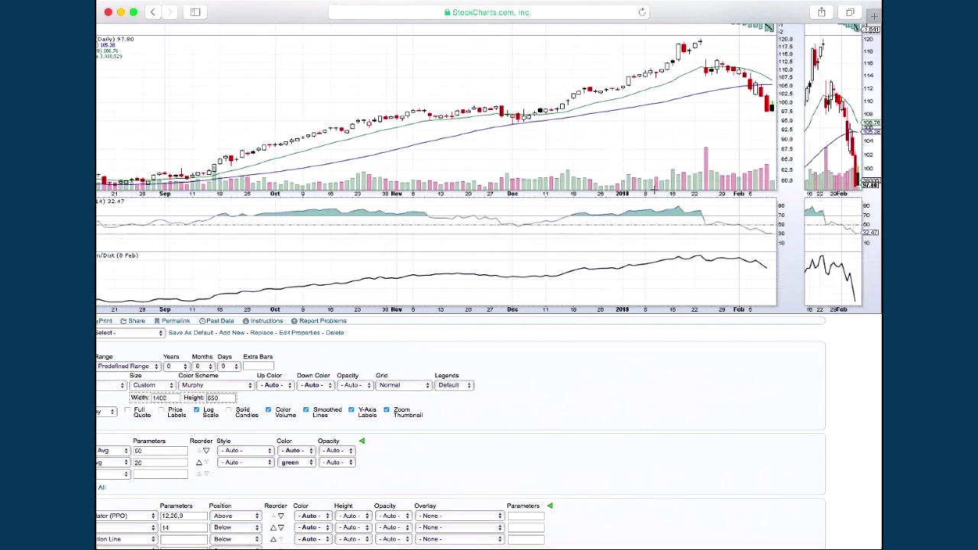
scroll(549, 247, left, 5)
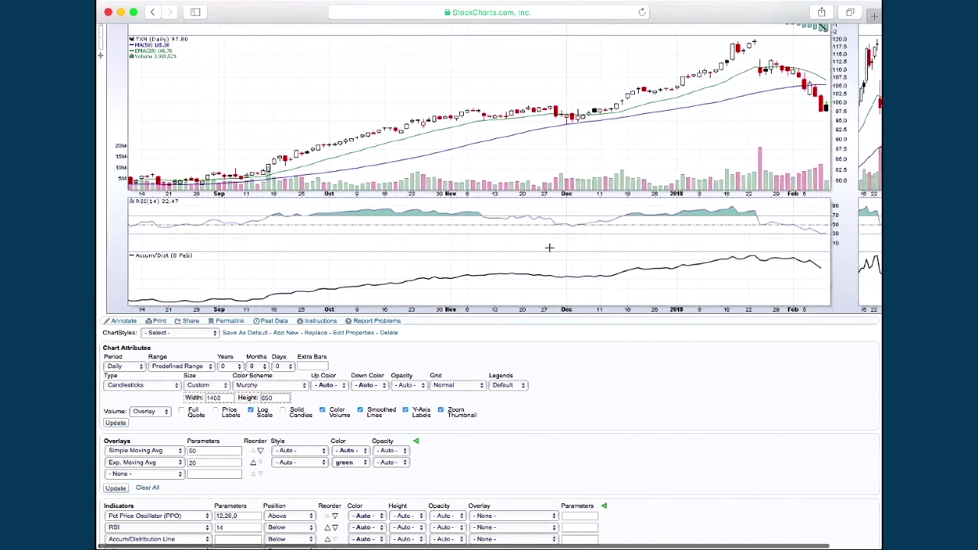
click(441, 411)
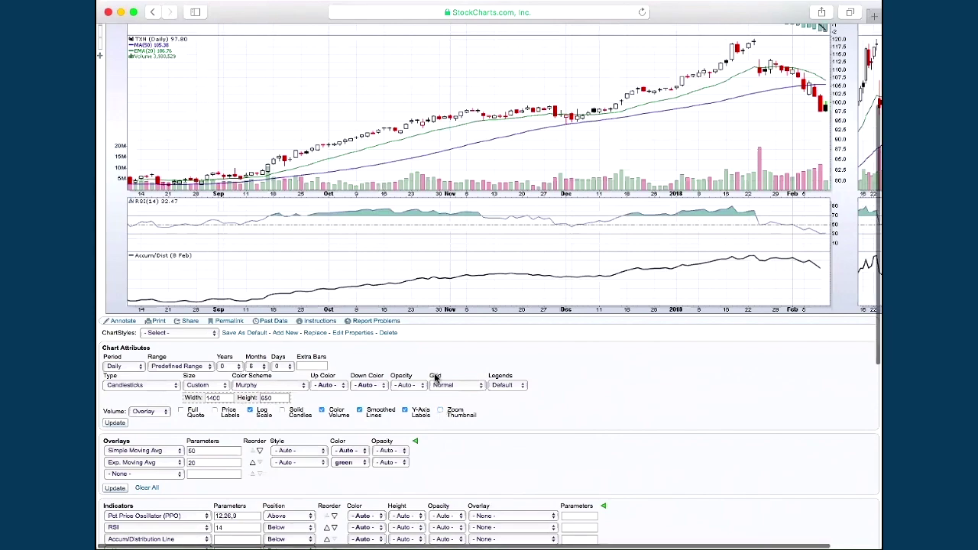
- Add a Volume by Price overlay, remove the Accum/Distribution Line indicator, and update the TXN chart
scroll(436, 377, down, 3)
scroll(435, 377, down, 5)
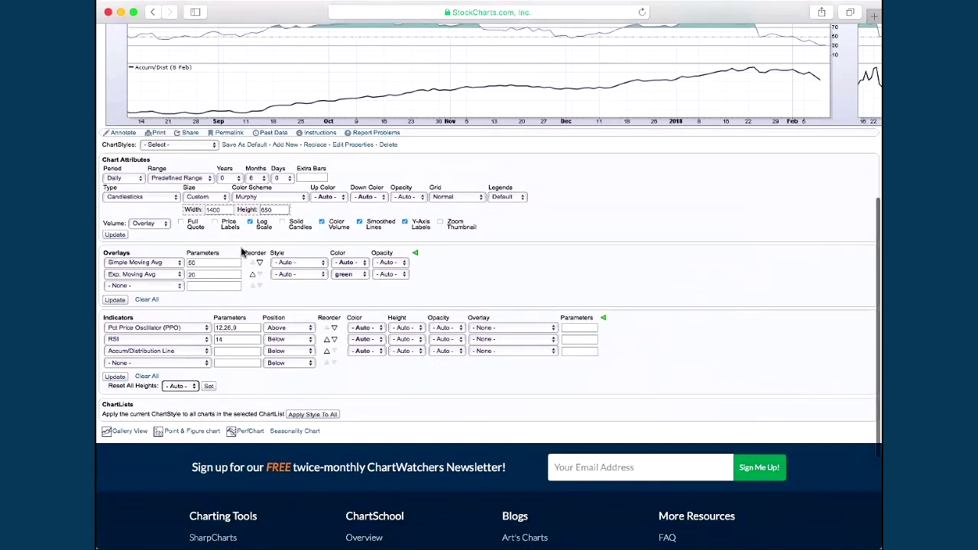
click(180, 286)
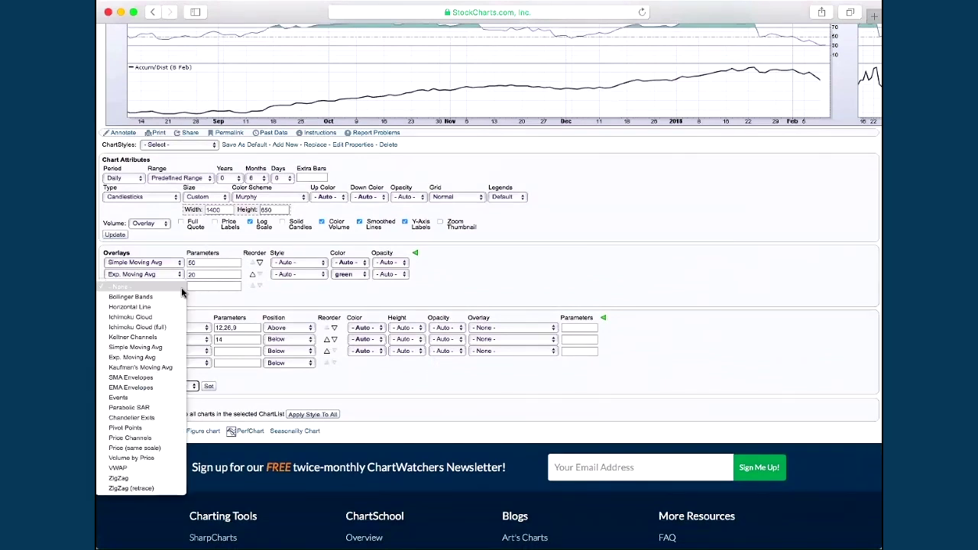
click(151, 459)
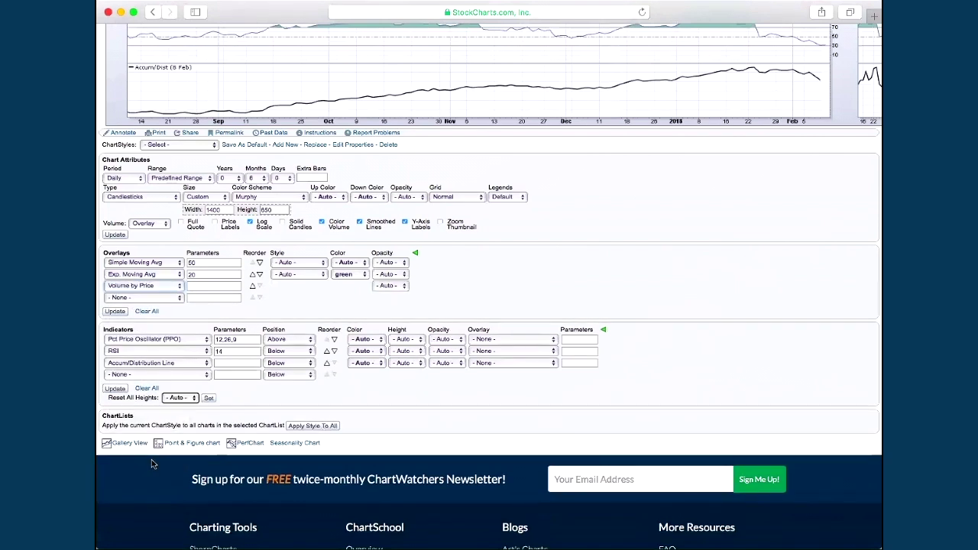
click(206, 367)
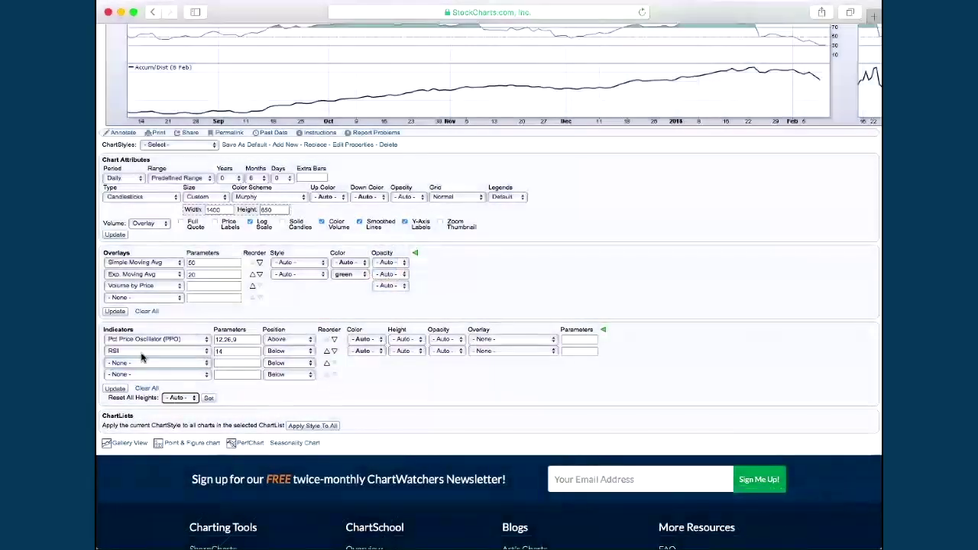
click(115, 312)
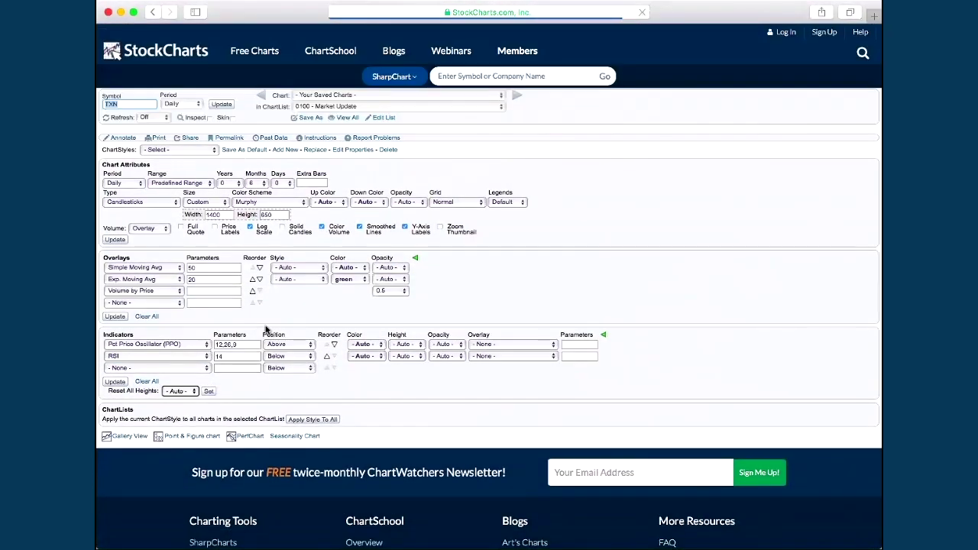
- Set the chart's predefined range to 2 months and update the chart
scroll(266, 330, down, 1)
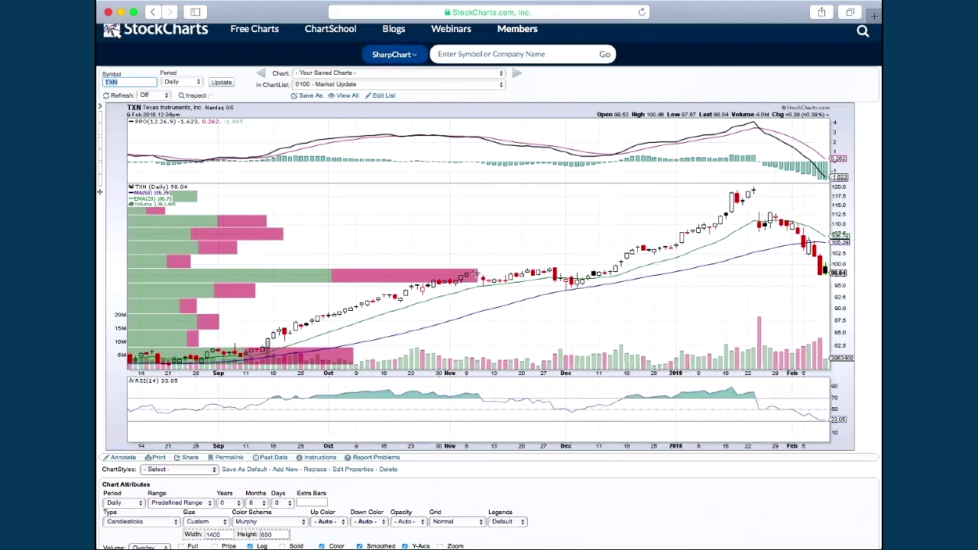
scroll(580, 283, down, 3)
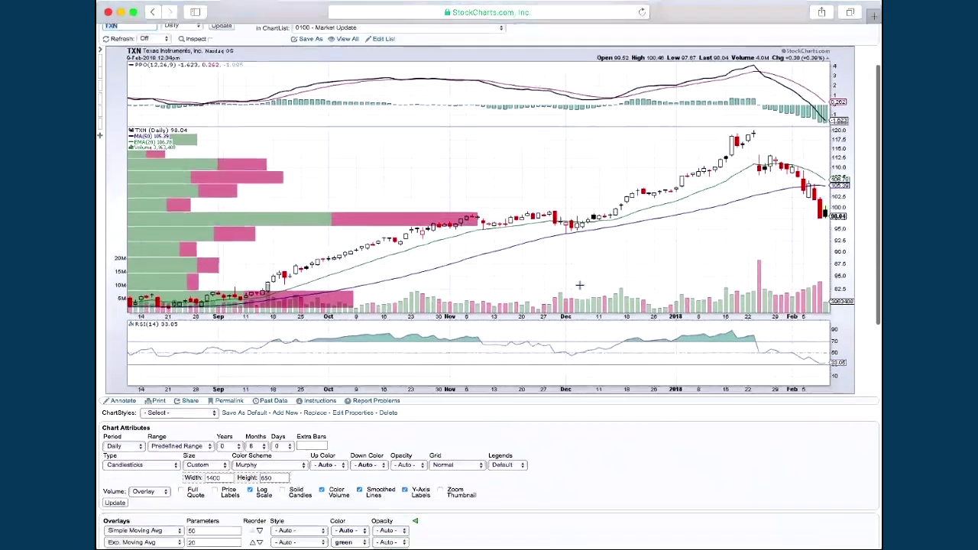
scroll(579, 285, down, 2)
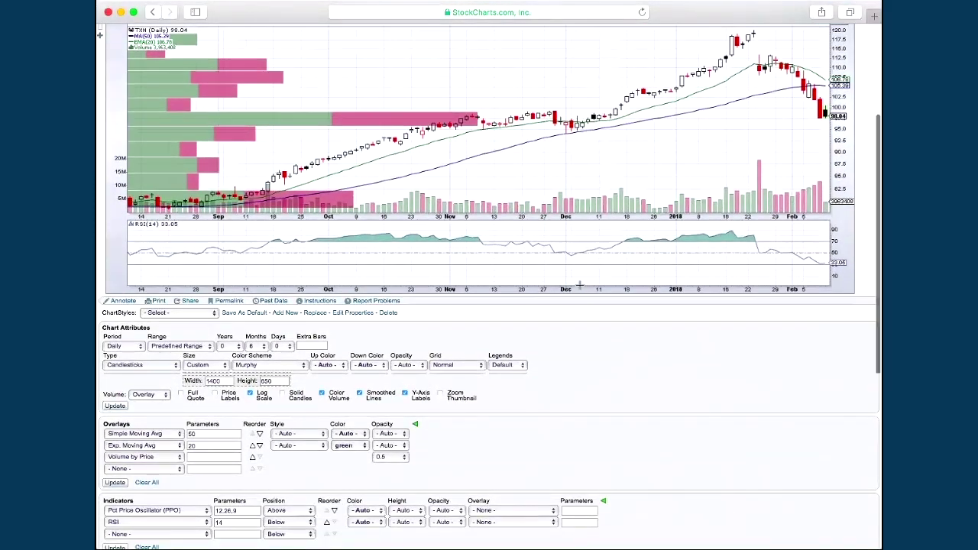
scroll(580, 288, down, 2)
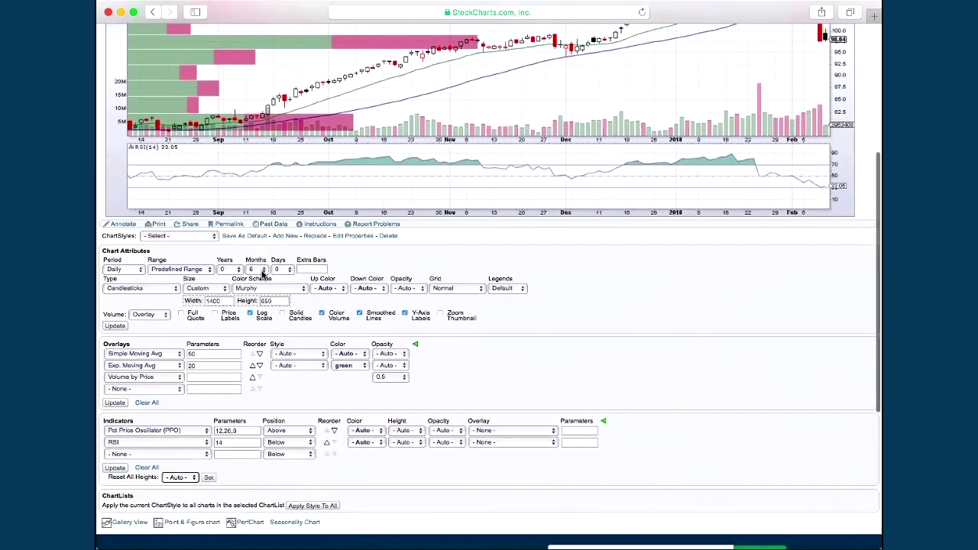
click(264, 275)
click(258, 230)
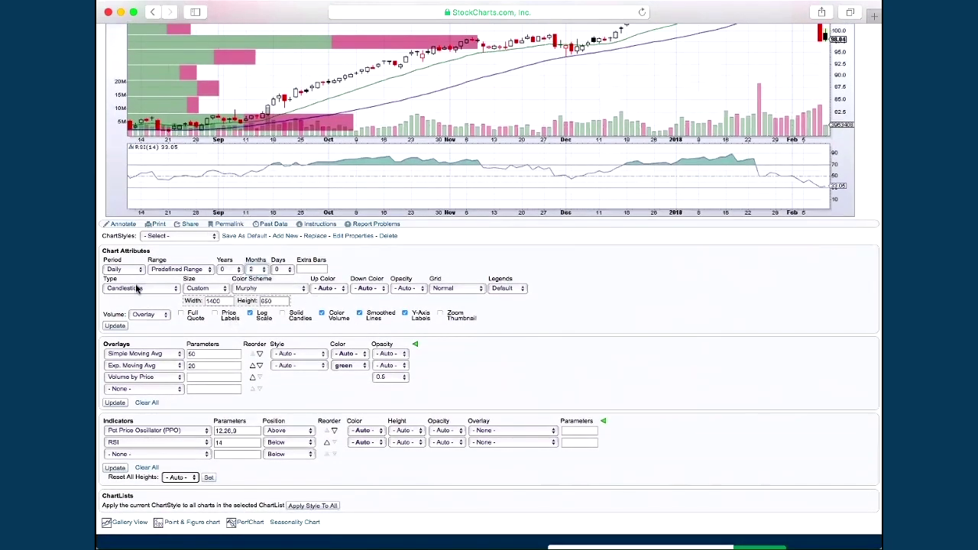
click(115, 325)
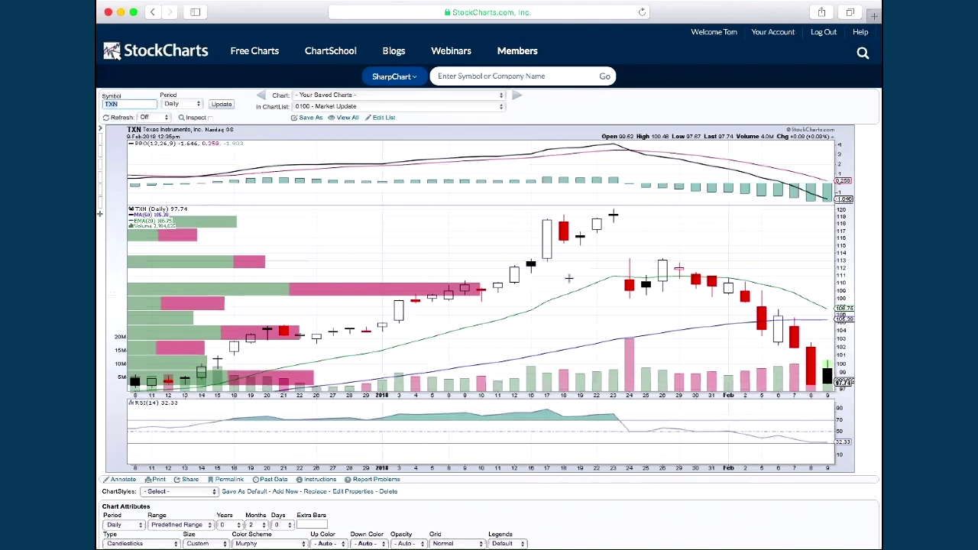
- Review the two-month Volume by Price chart and look up TXN again to reload it in the default ChartStyle
scroll(433, 240, down, 1)
scroll(432, 239, down, 5)
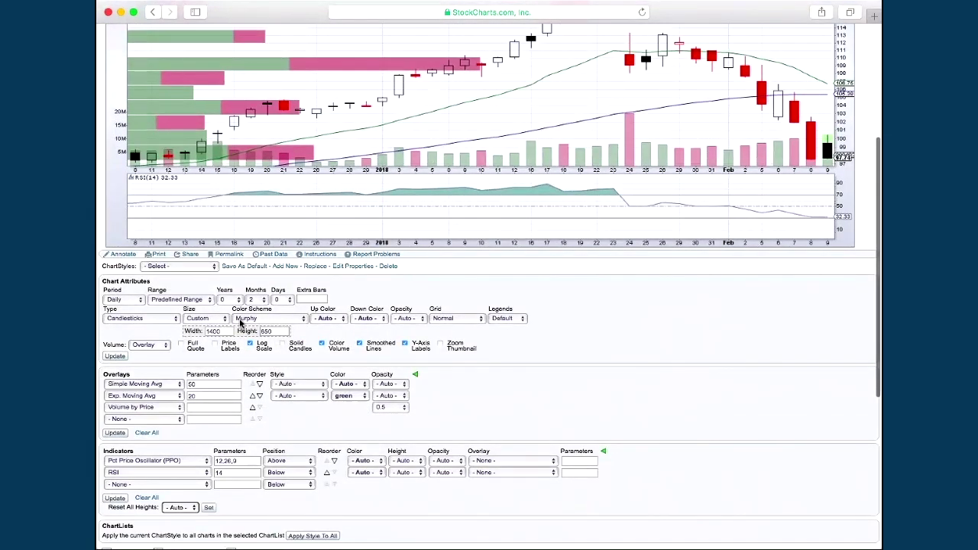
scroll(263, 314, up, 3)
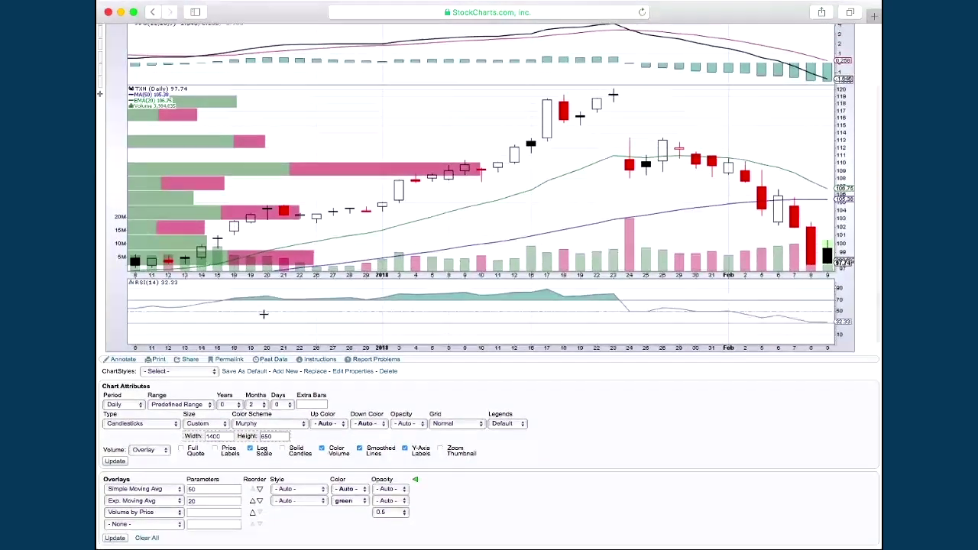
scroll(263, 314, up, 1)
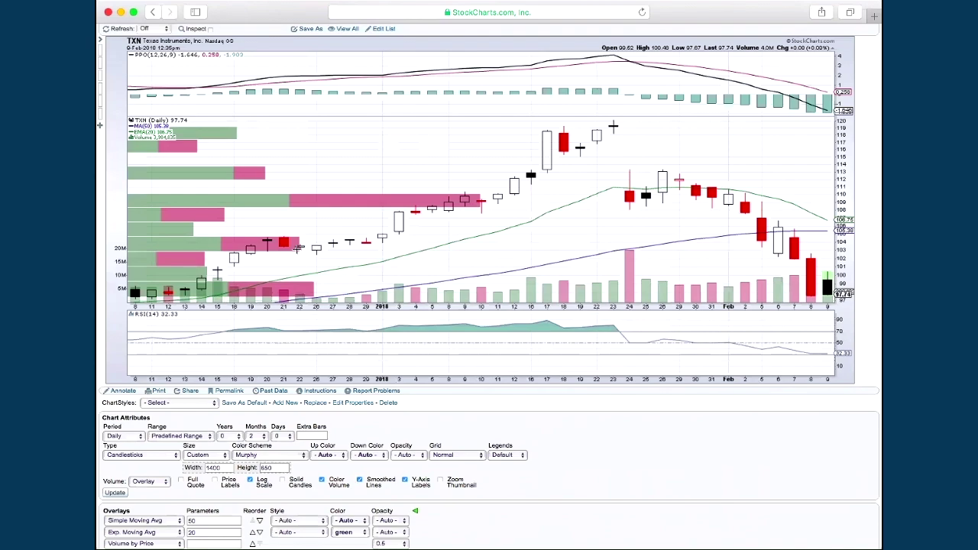
scroll(297, 247, up, 4)
click(439, 76)
text(t)
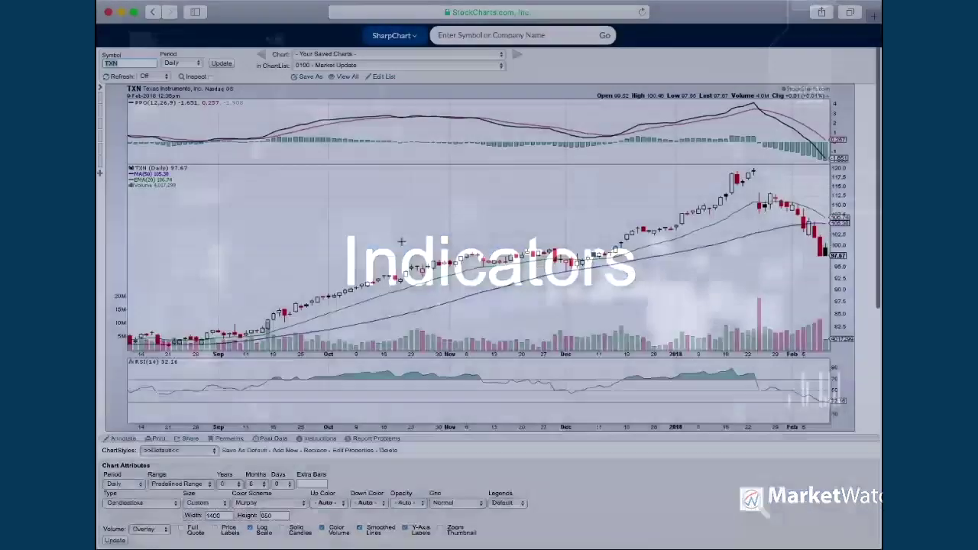
- Add a Dividends indicator positioned below the TXN price chart
scroll(402, 242, down, 5)
scroll(401, 242, down, 4)
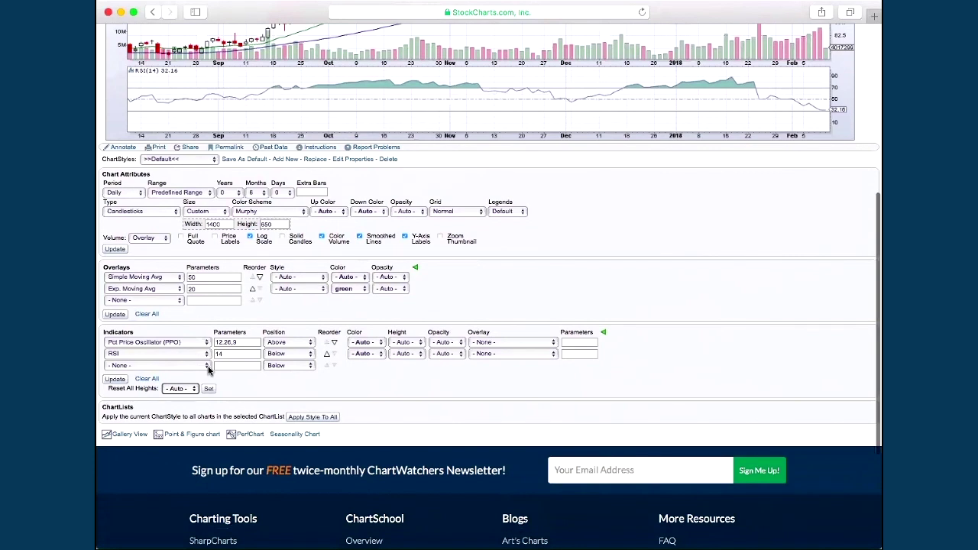
click(206, 367)
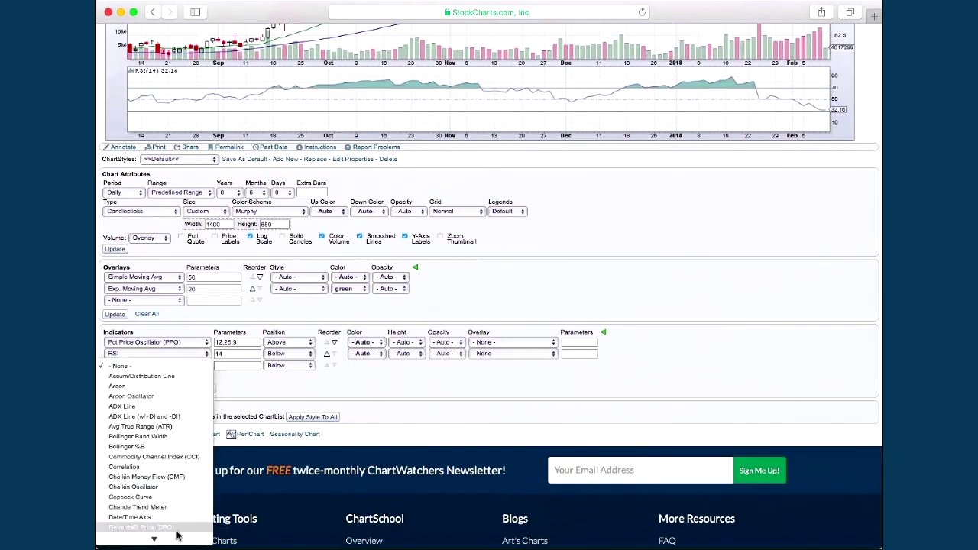
mouse_move(171, 533)
click(173, 450)
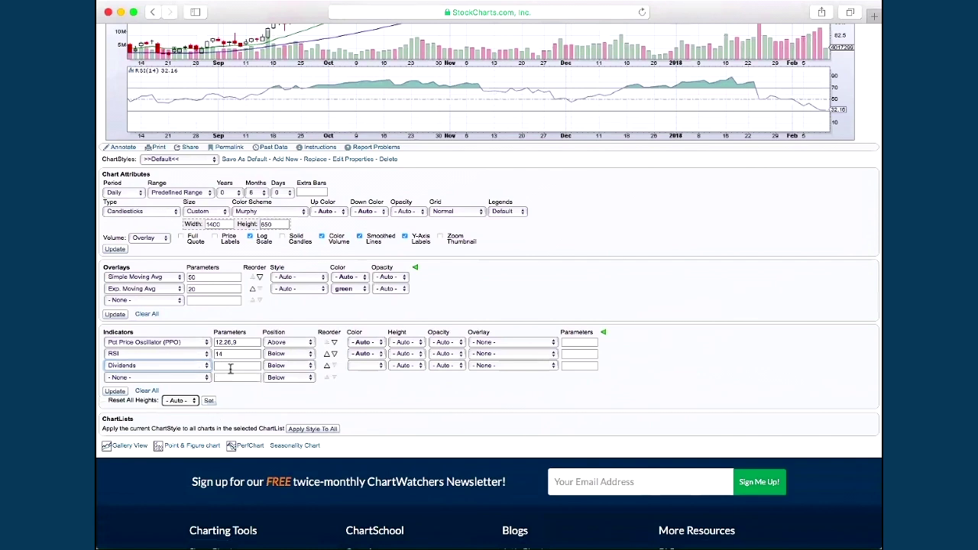
- Add an SCTR Line indicator under Dividends and update the TXN chart
click(208, 379)
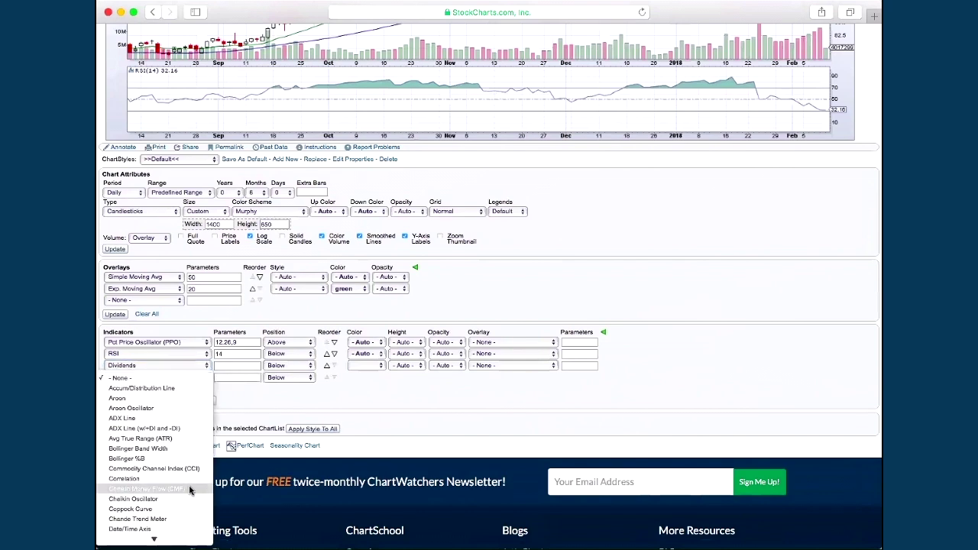
scroll(181, 473, down, 5)
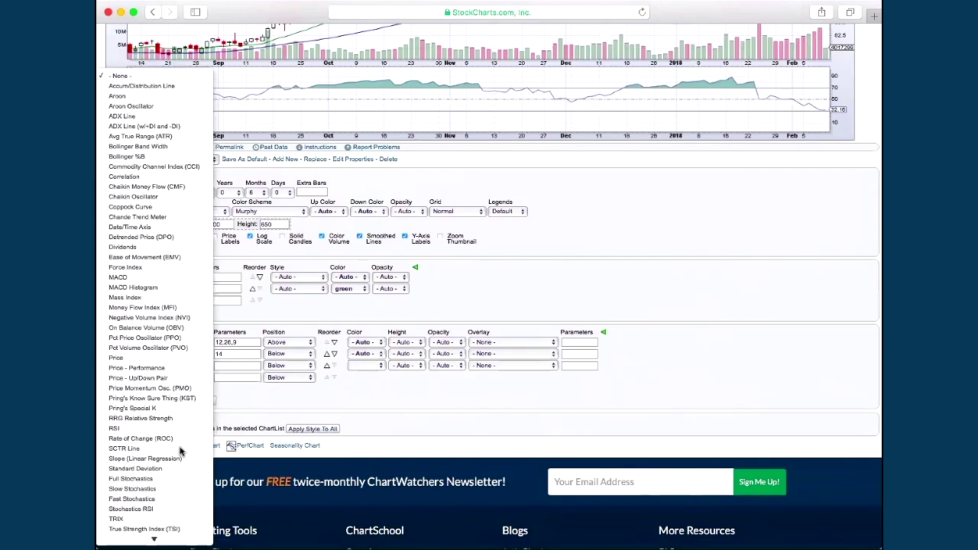
click(182, 449)
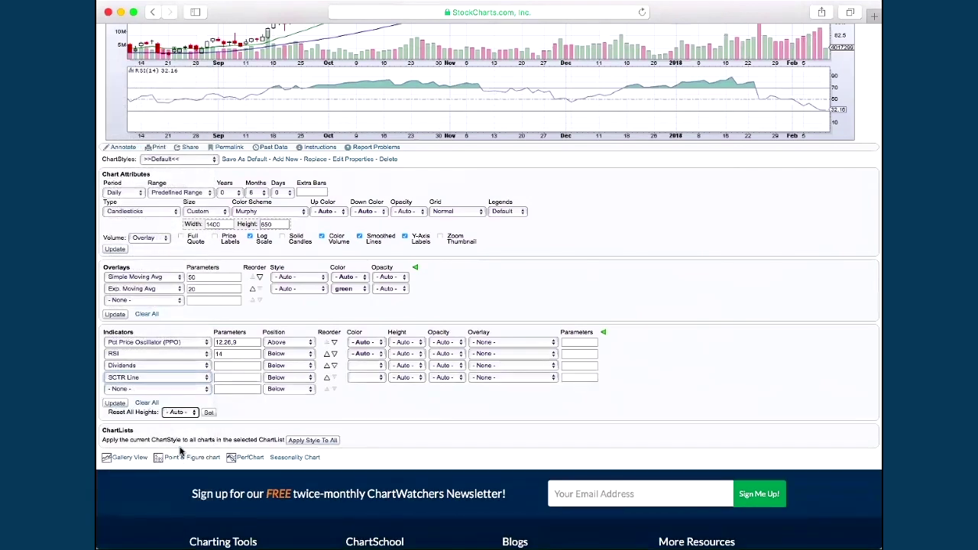
click(206, 389)
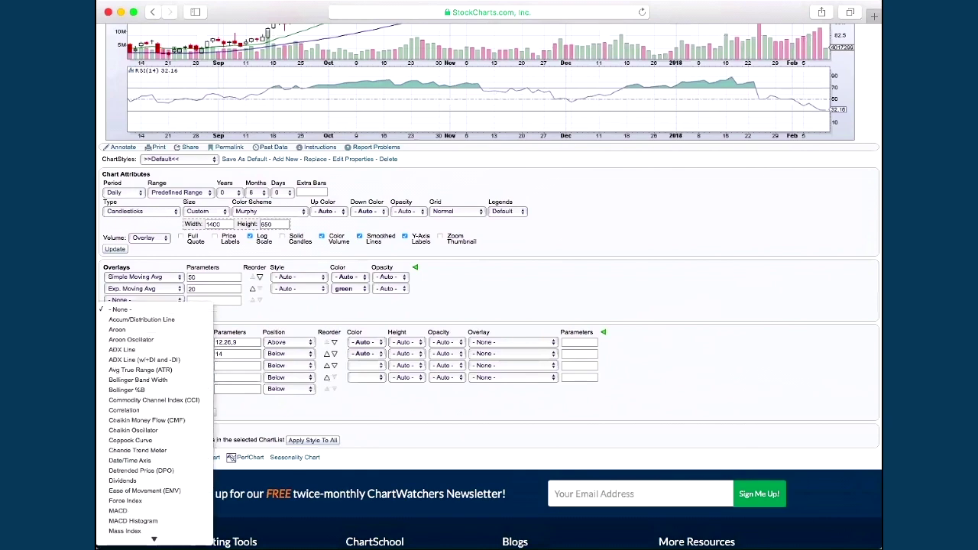
scroll(154, 459, down, 5)
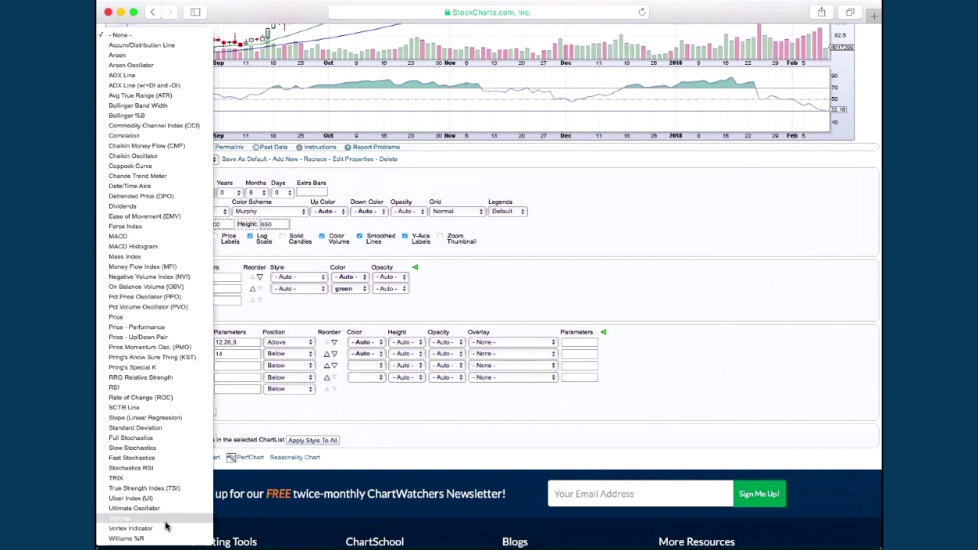
click(419, 402)
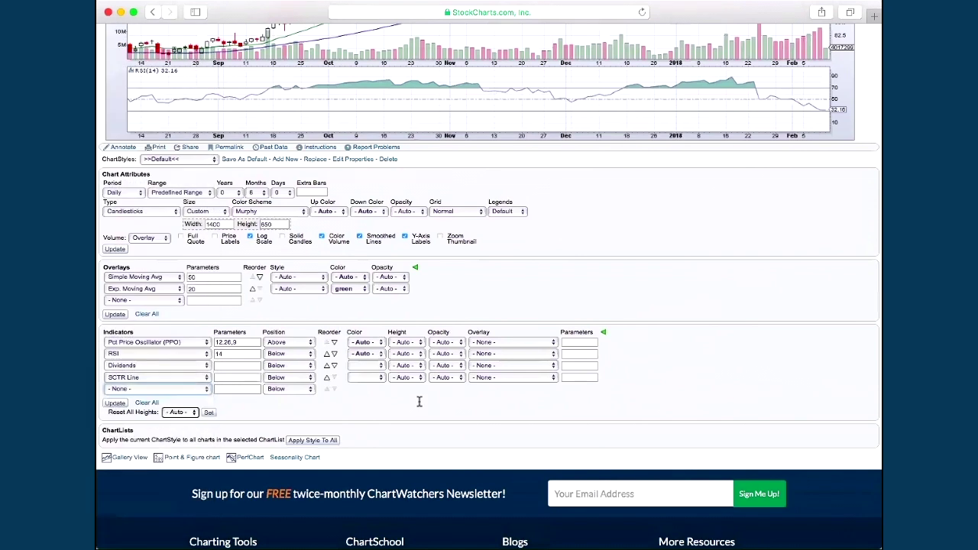
click(115, 403)
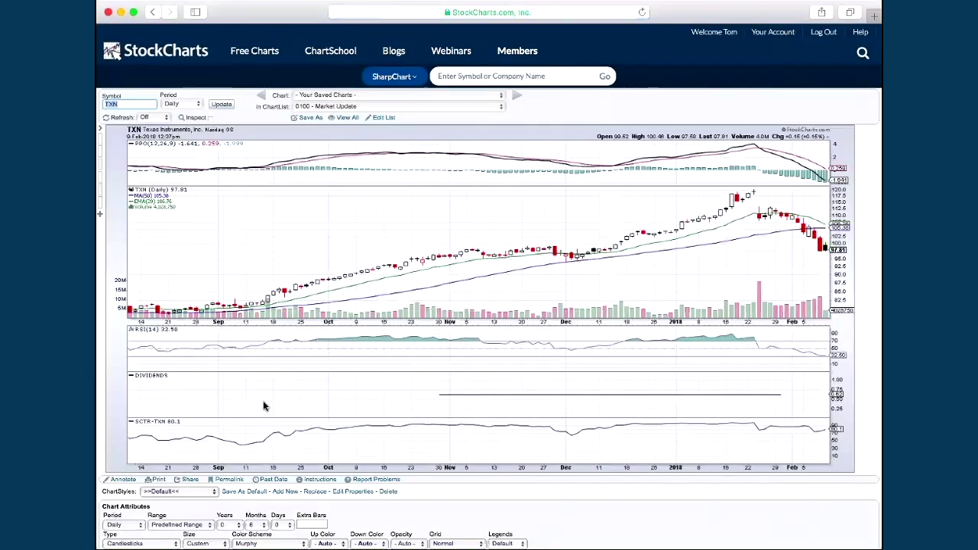
- Try the Weekly 3 Years ChartStyle on the TXN chart
scroll(458, 383, down, 1)
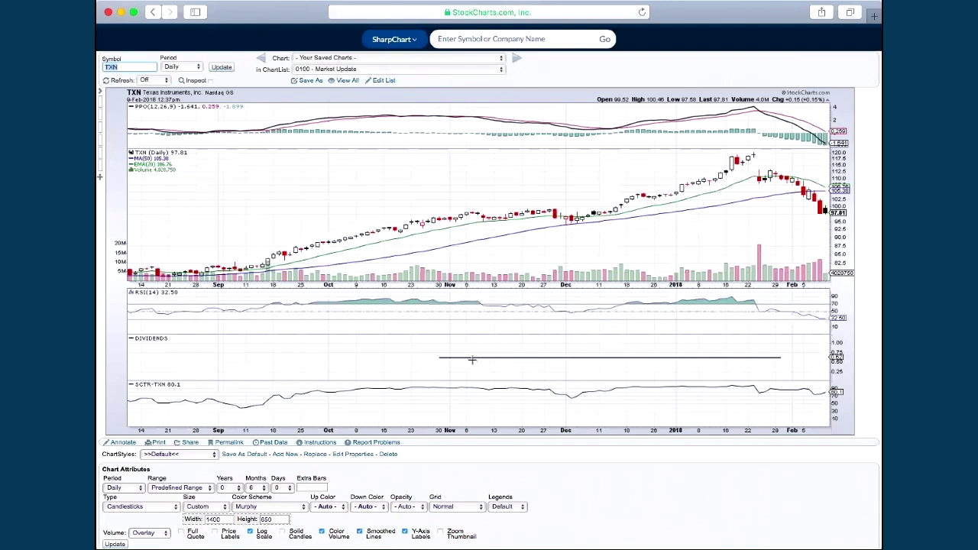
click(106, 142)
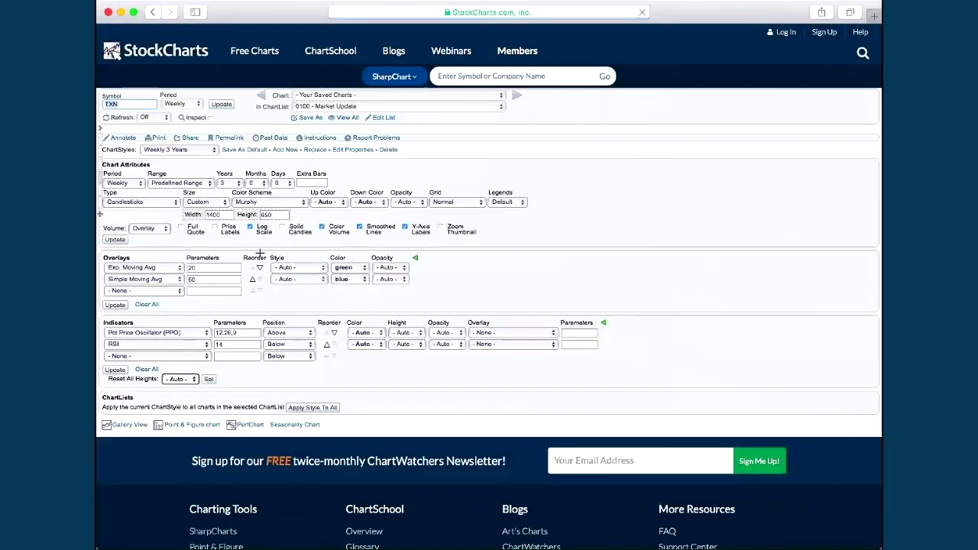
scroll(342, 288, down, 1)
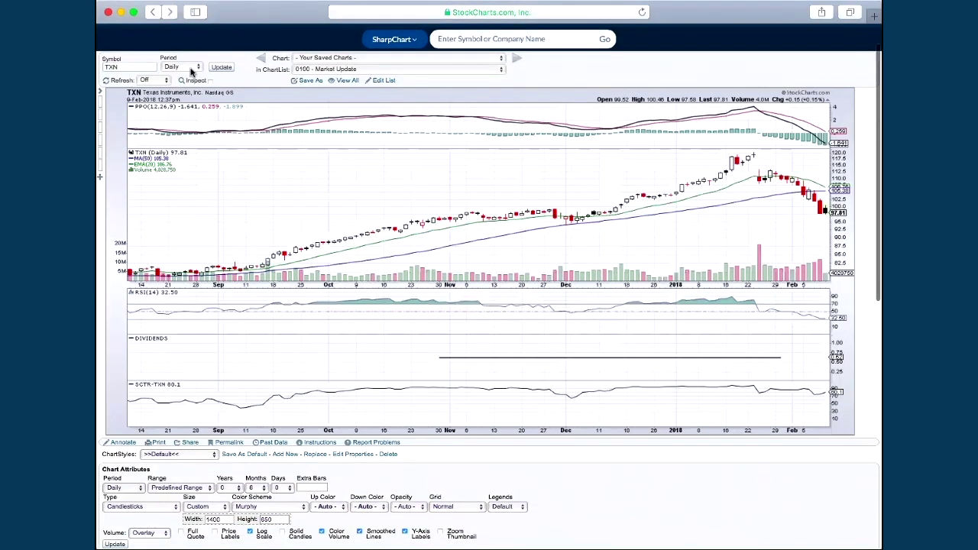
- Set the TXN chart's period to Weekly and its range to 3 years, and update the chart
click(190, 69)
click(183, 77)
scroll(229, 202, down, 3)
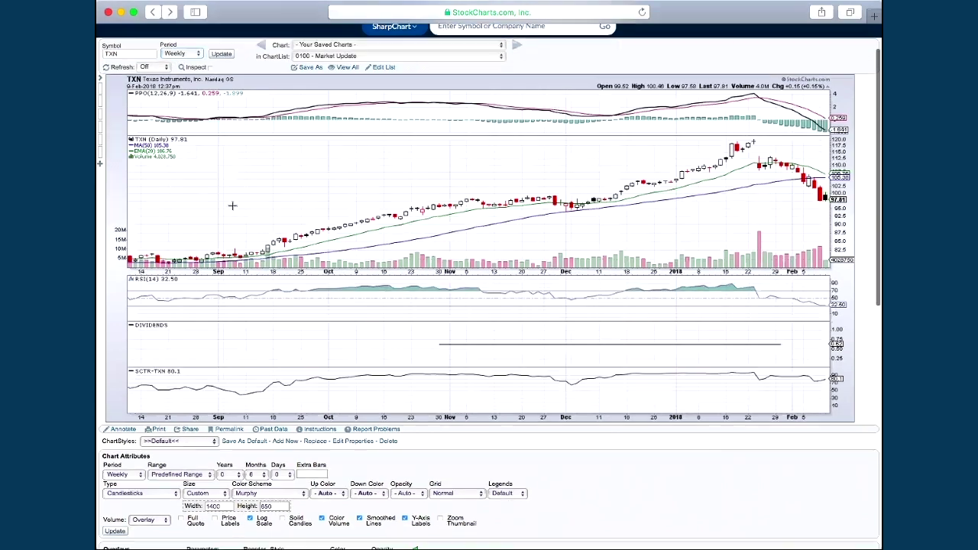
scroll(229, 306, down, 5)
click(179, 245)
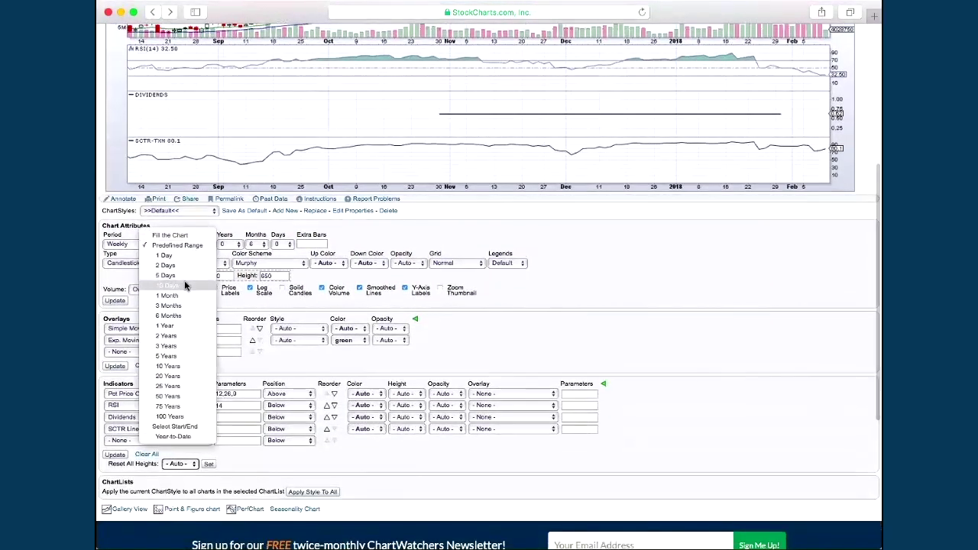
click(167, 346)
click(115, 301)
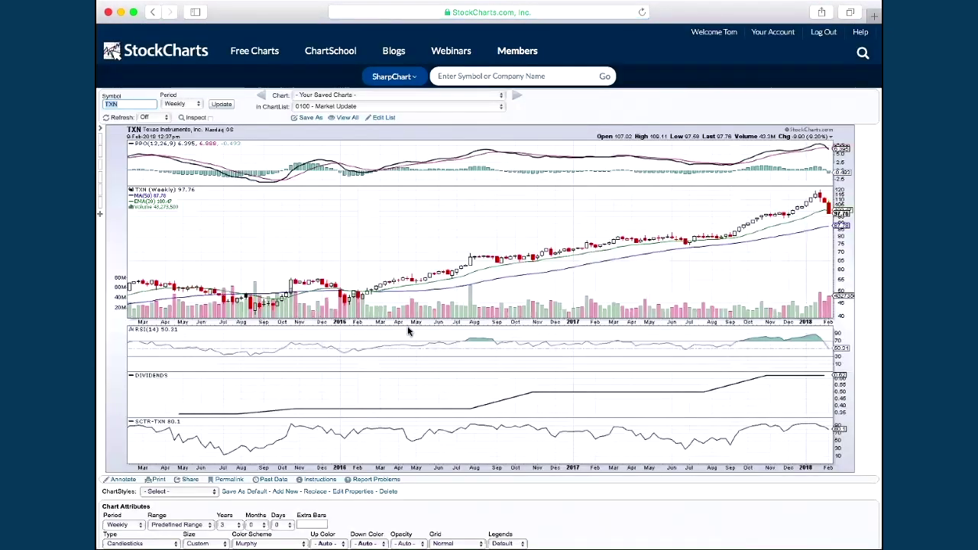
- Set the TXN chart's period to Monthly and its range to 15 years, and update the chart
scroll(408, 331, down, 3)
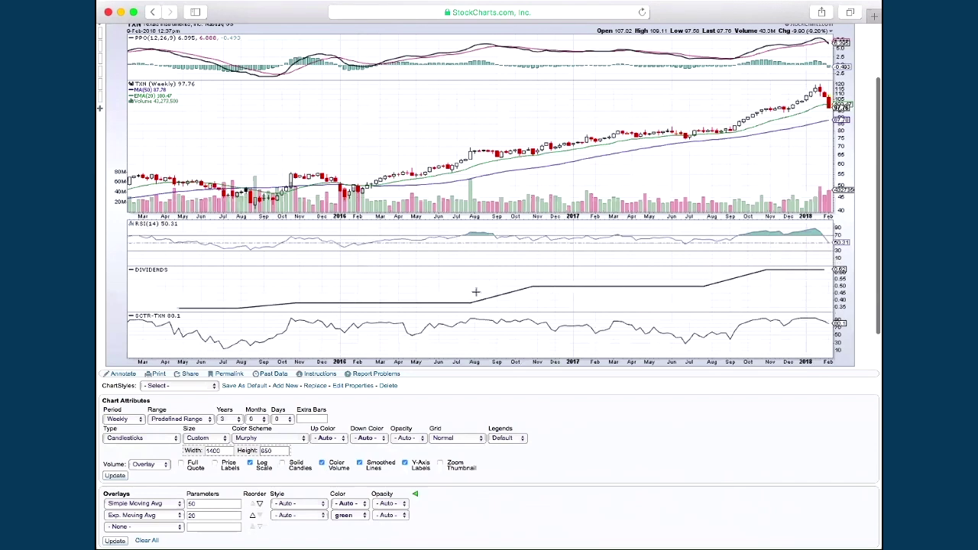
scroll(304, 238, up, 3)
scroll(229, 146, up, 2)
click(179, 104)
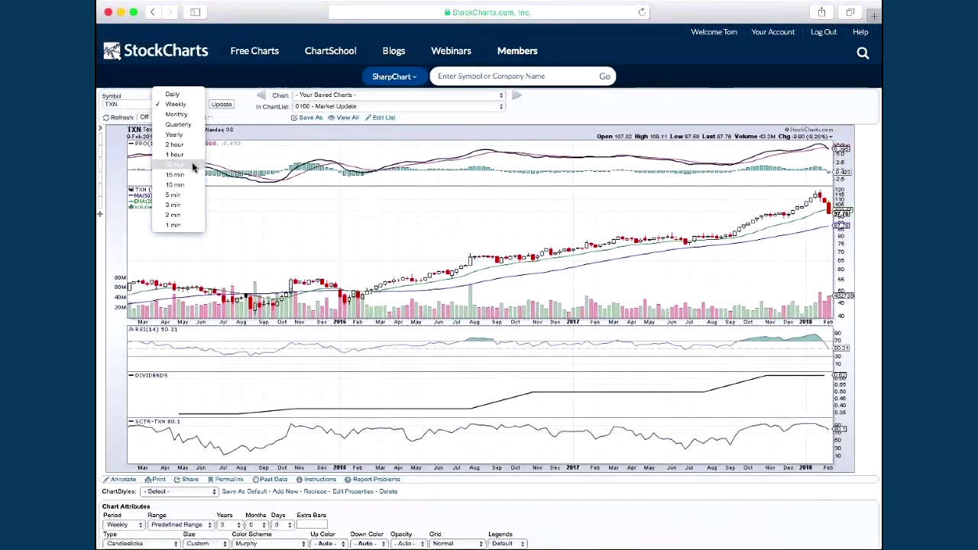
click(184, 114)
scroll(188, 114, down, 3)
scroll(222, 216, down, 5)
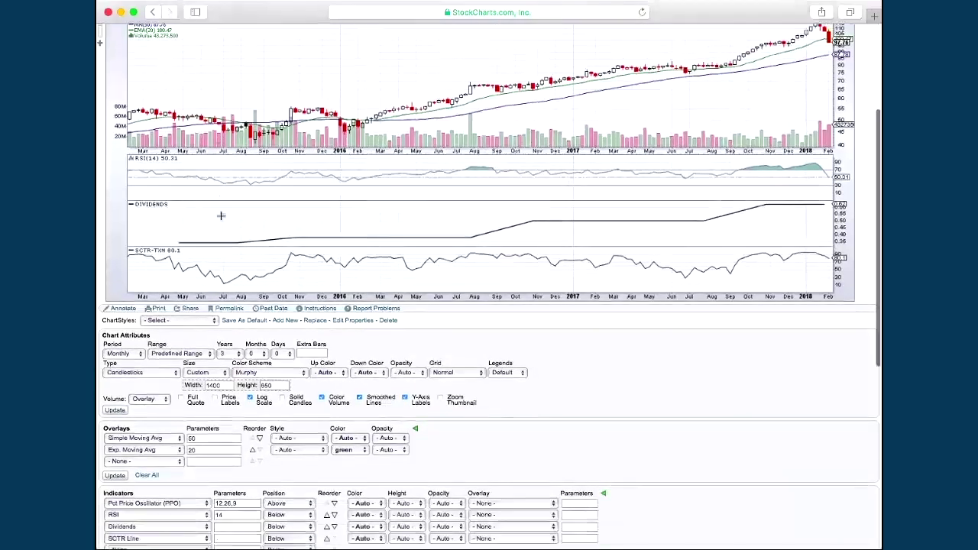
click(229, 264)
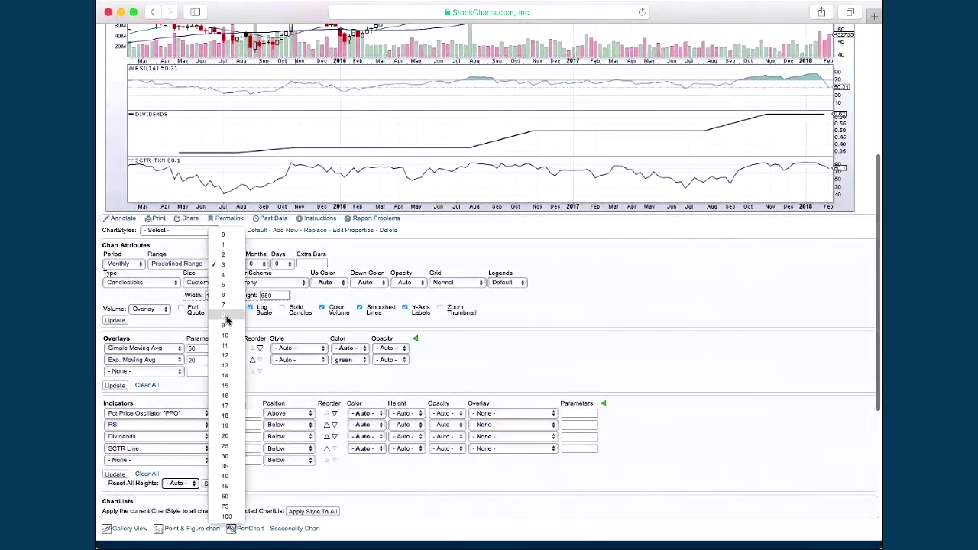
click(226, 385)
click(114, 321)
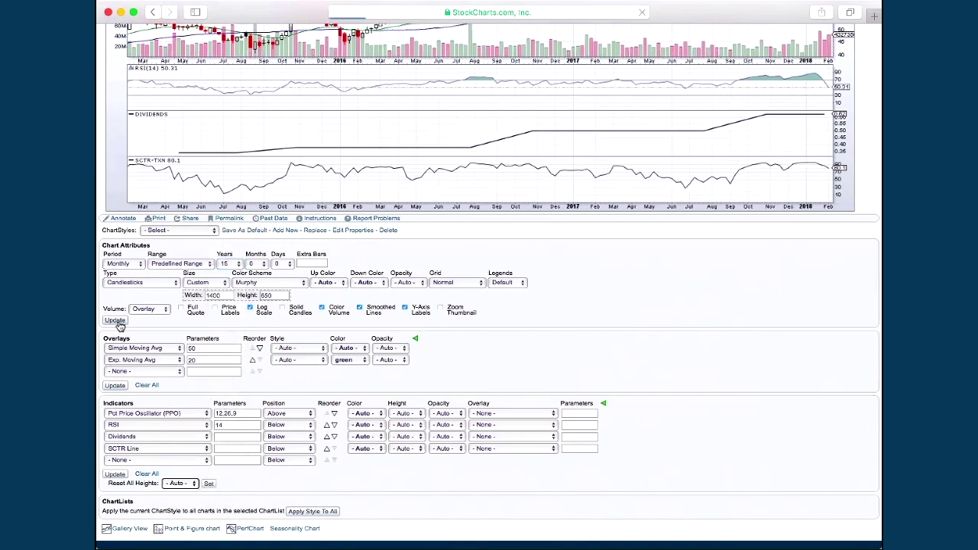
scroll(269, 288, down, 3)
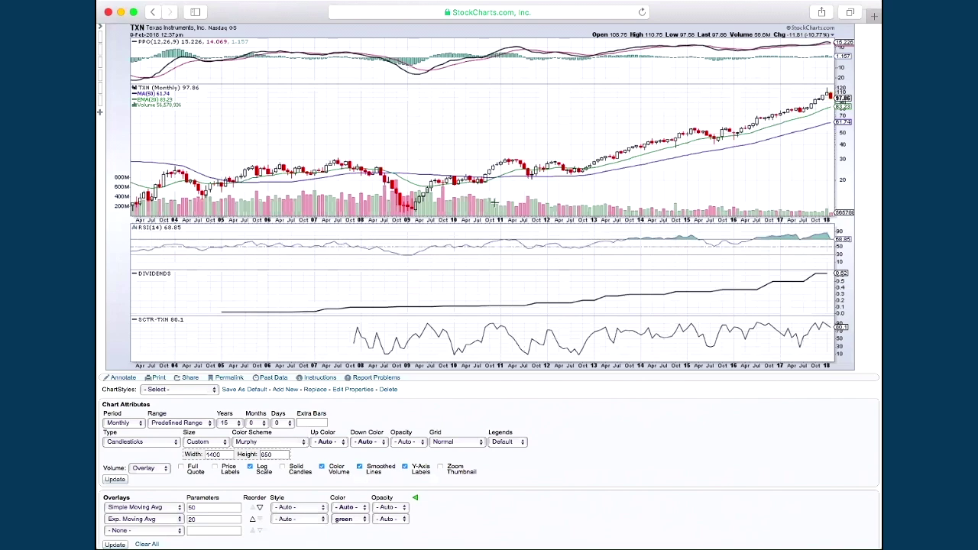
- Open PerfCharts from the charting tools on the member home page and load the predefined S&P Sector ETFs chart
scroll(495, 202, up, 3)
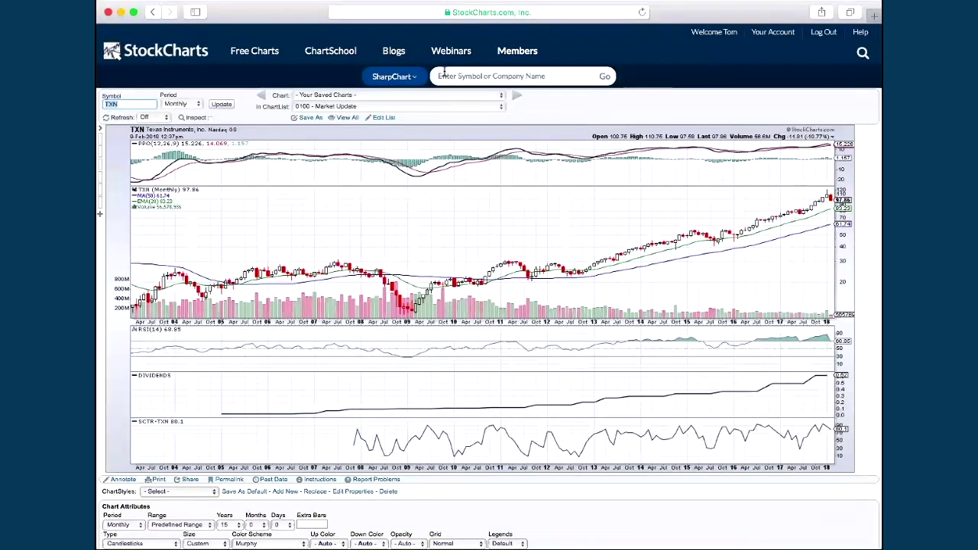
click(191, 43)
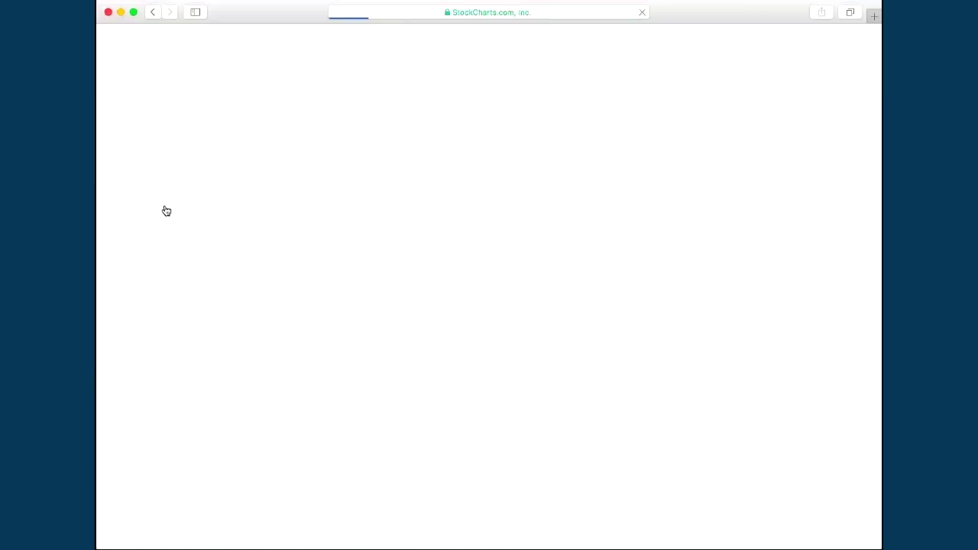
scroll(170, 271, down, 3)
scroll(172, 270, down, 2)
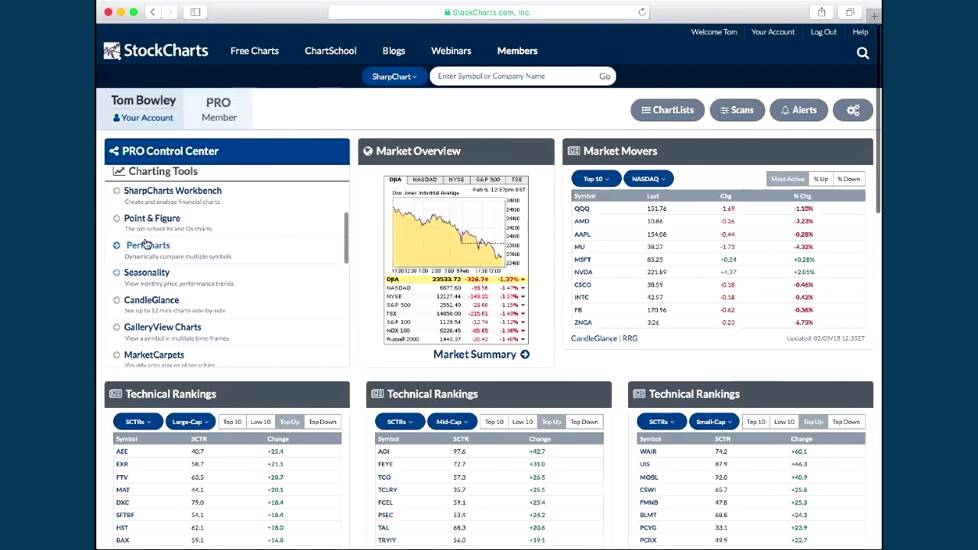
click(145, 245)
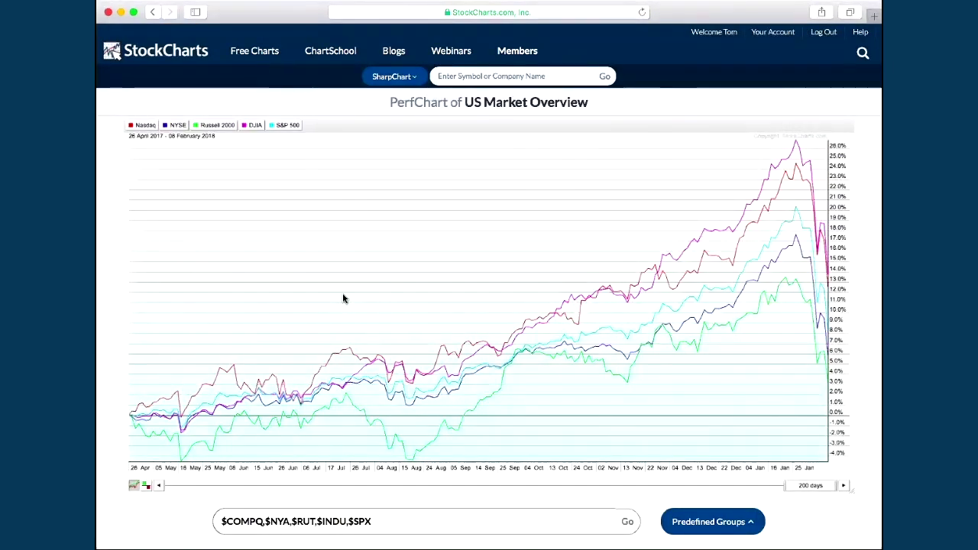
click(711, 523)
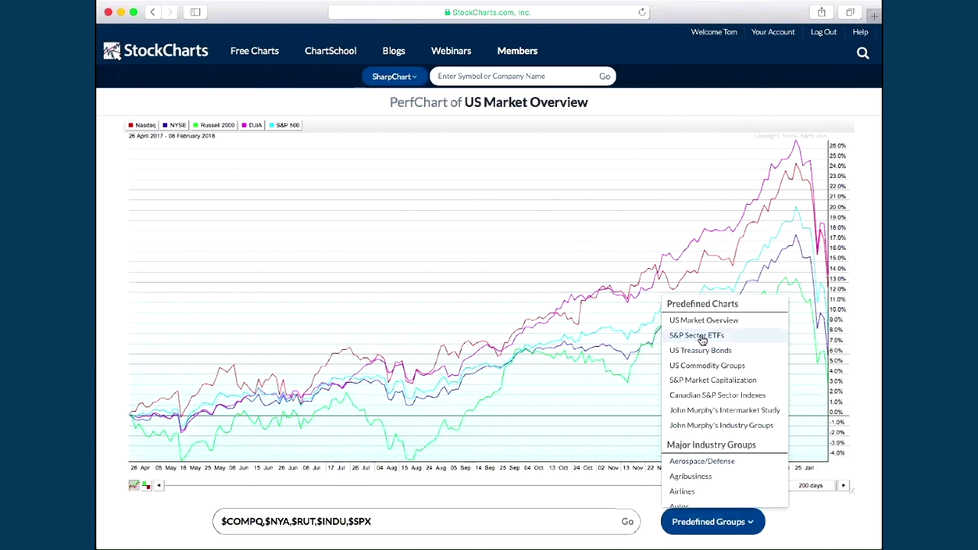
click(703, 338)
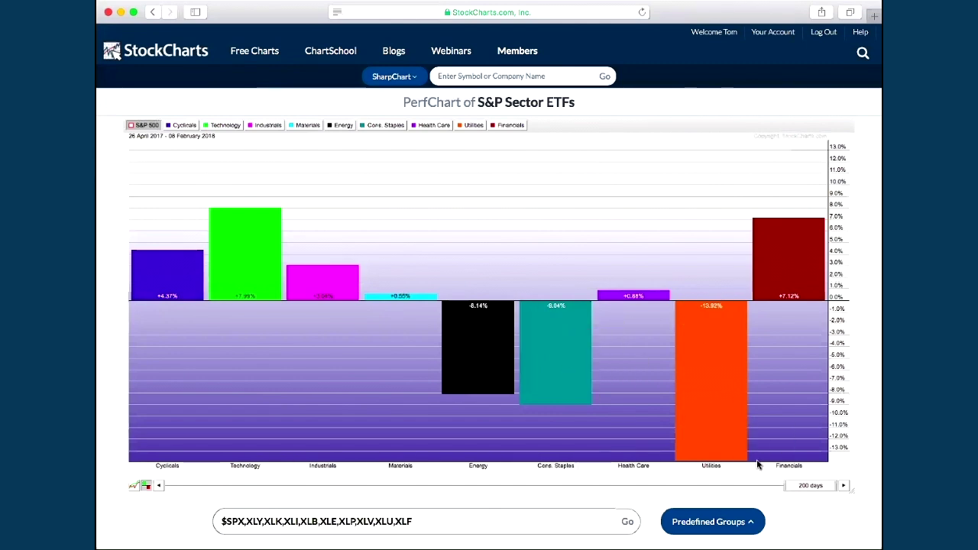
- Shift the 200-day window back to 4 August 2011 – 18 May 2012, and return it to the most recent dates
scroll(779, 432, down, 1)
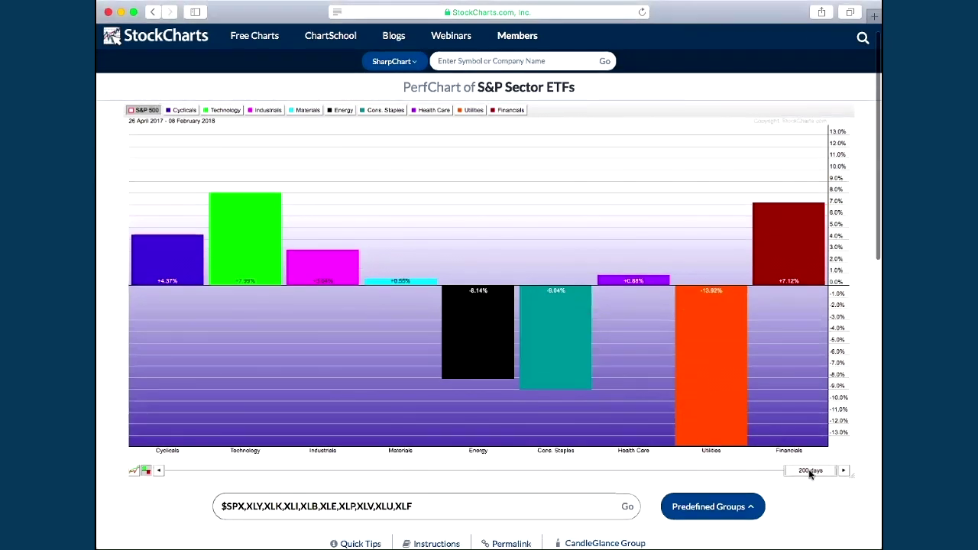
drag(815, 474, 619, 474)
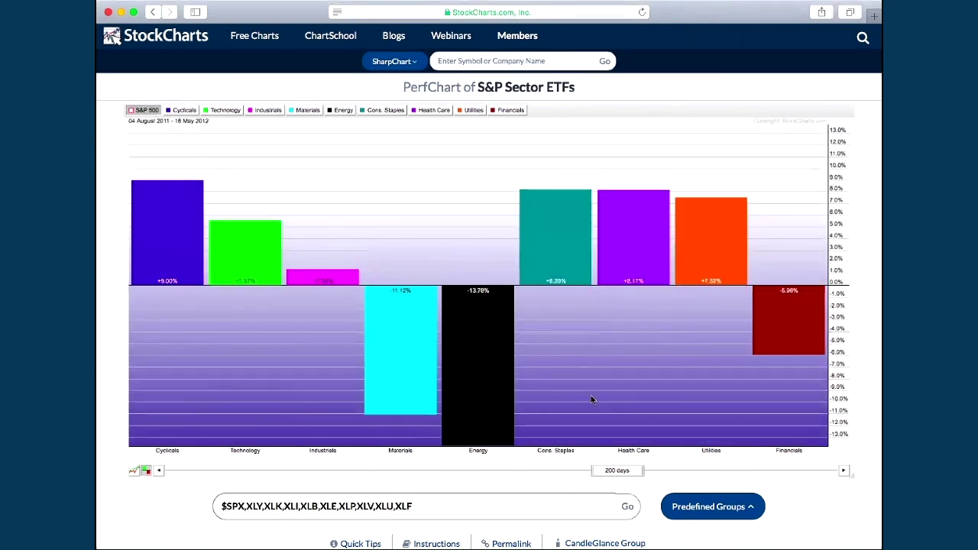
drag(619, 469, 822, 476)
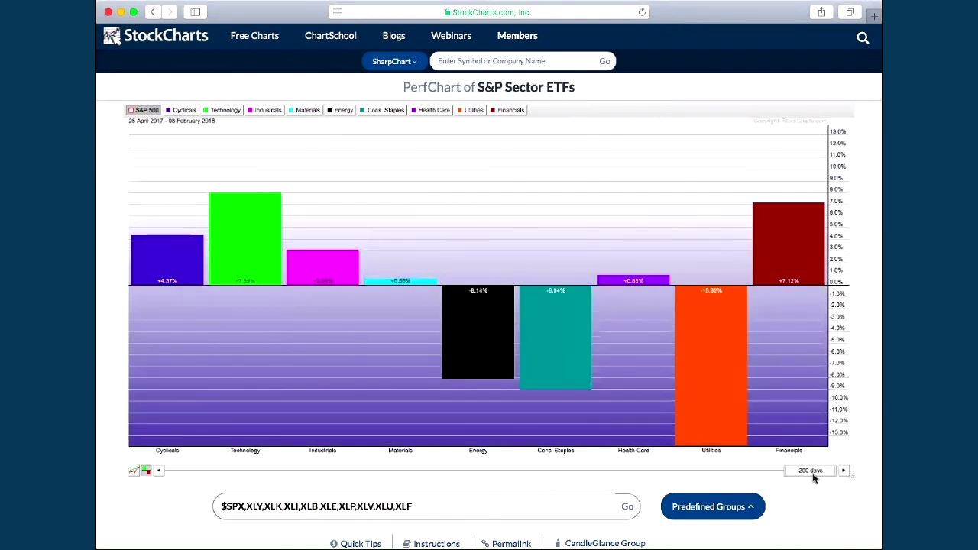
- Set the sector PerfChart's time window to 30 days
double_click(813, 475)
text(30)
key(Return)
- Move the 30-day window to 8 October – 16 November 2007 and examine the Financials and Utilities sector bars
drag(826, 477, 461, 472)
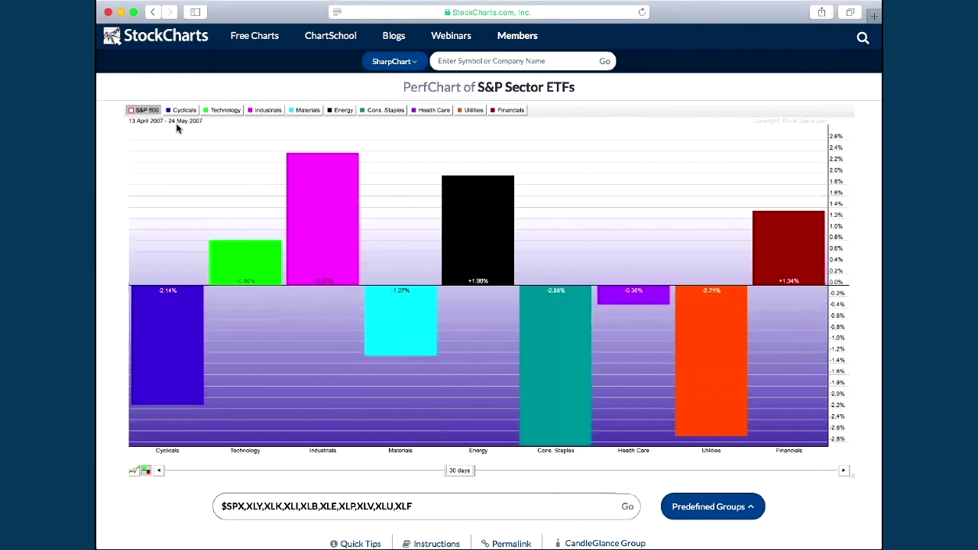
drag(461, 475, 478, 478)
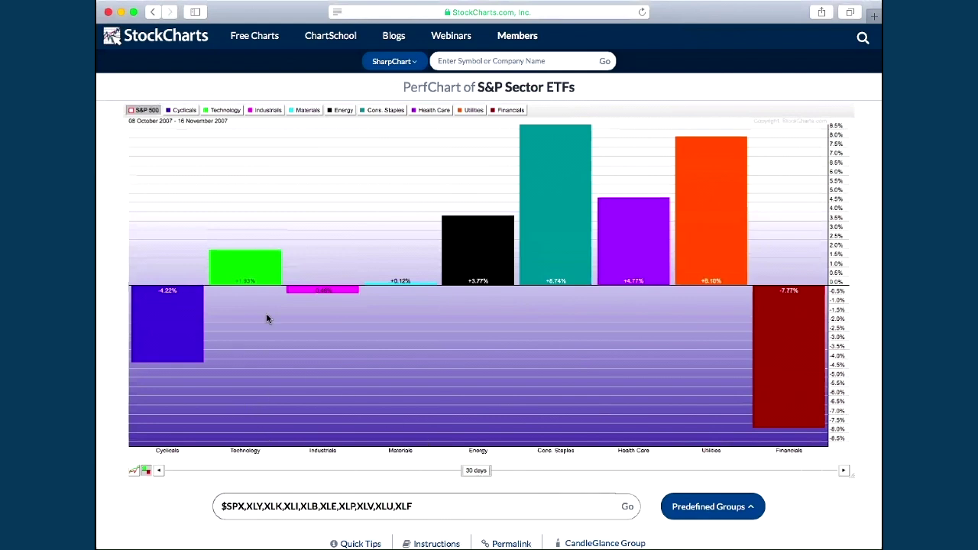
mouse_move(757, 327)
mouse_move(702, 288)
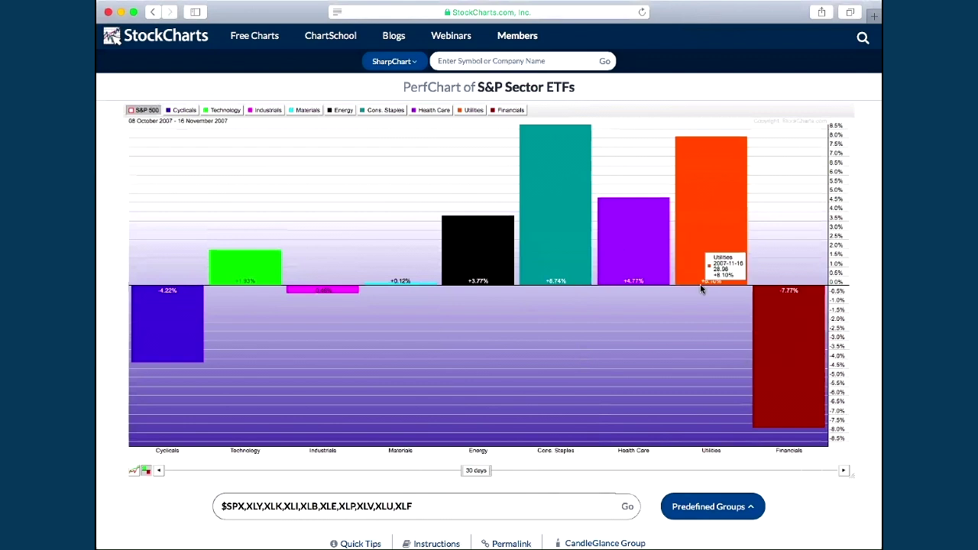